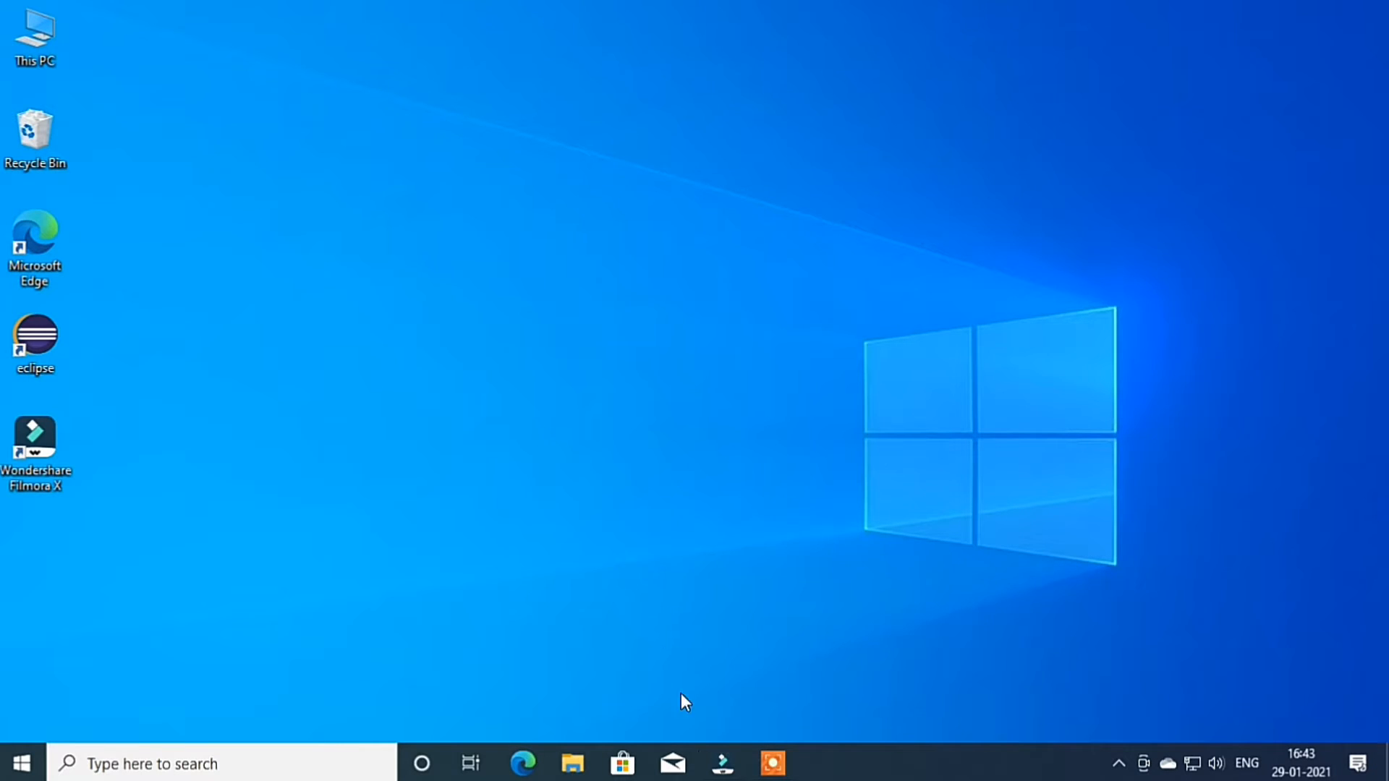
Open Wondershare Filmora and place the Untitled 3 screen recording at the start of video track 1
{"action": "left_click", "coordinate": [727, 771]}
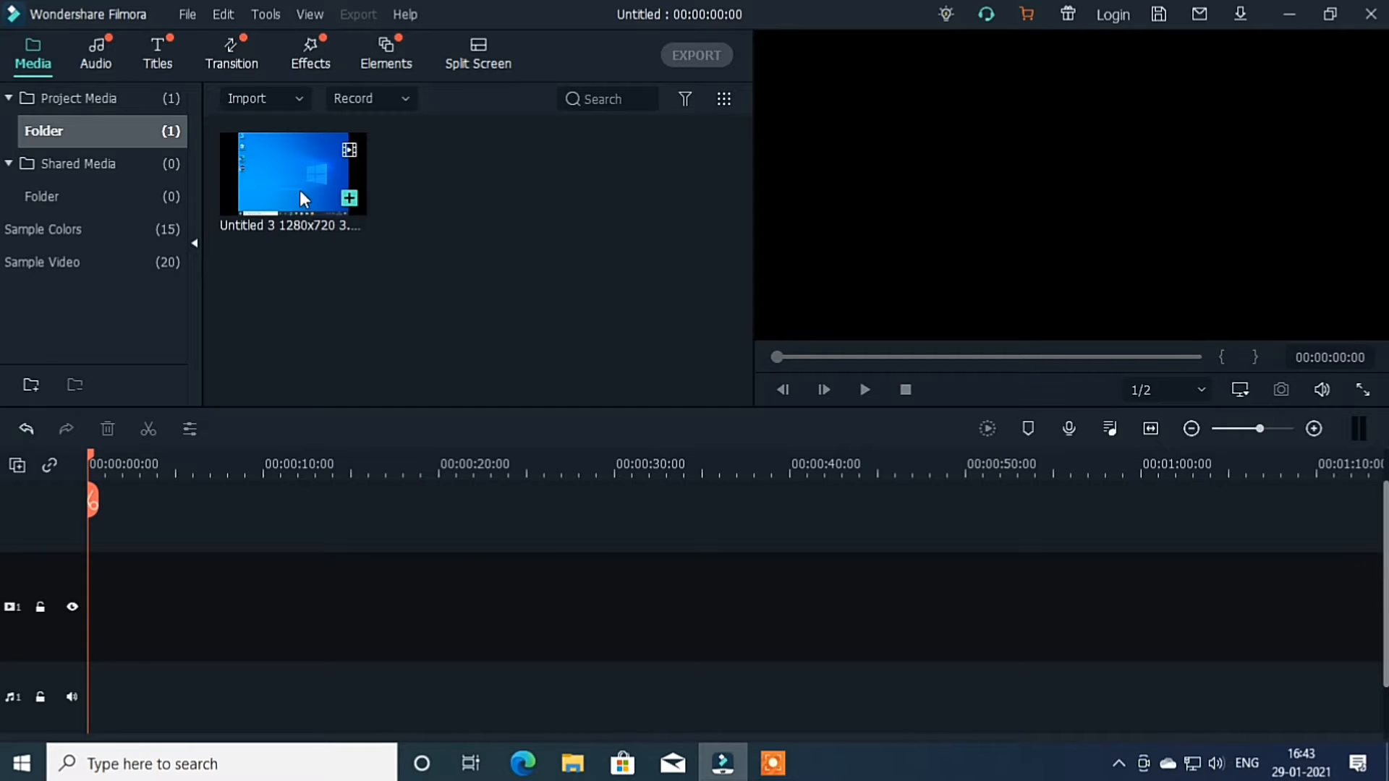
{"action": "left_click_drag", "start_coordinate": [297, 181], "coordinate": [137, 624]}
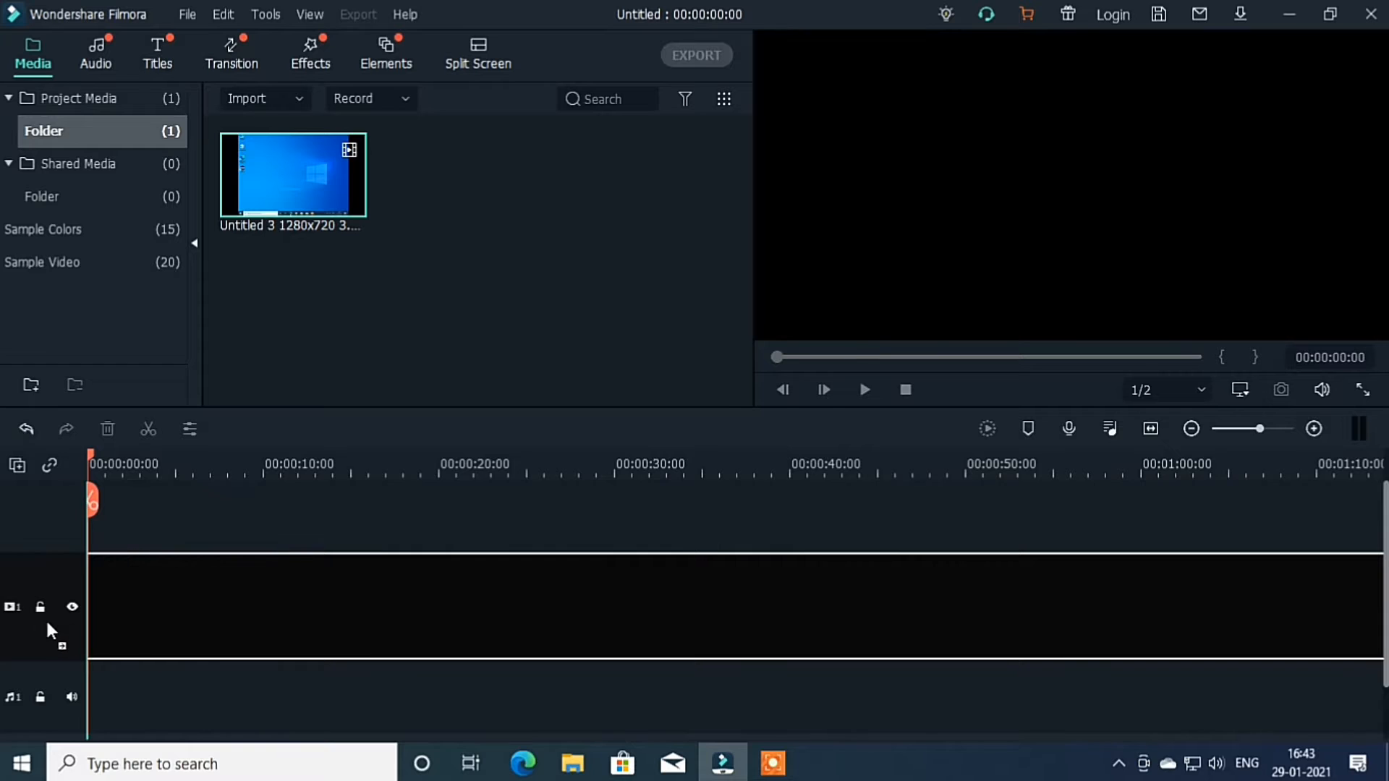
{"action": "left_click", "coordinate": [771, 432]}
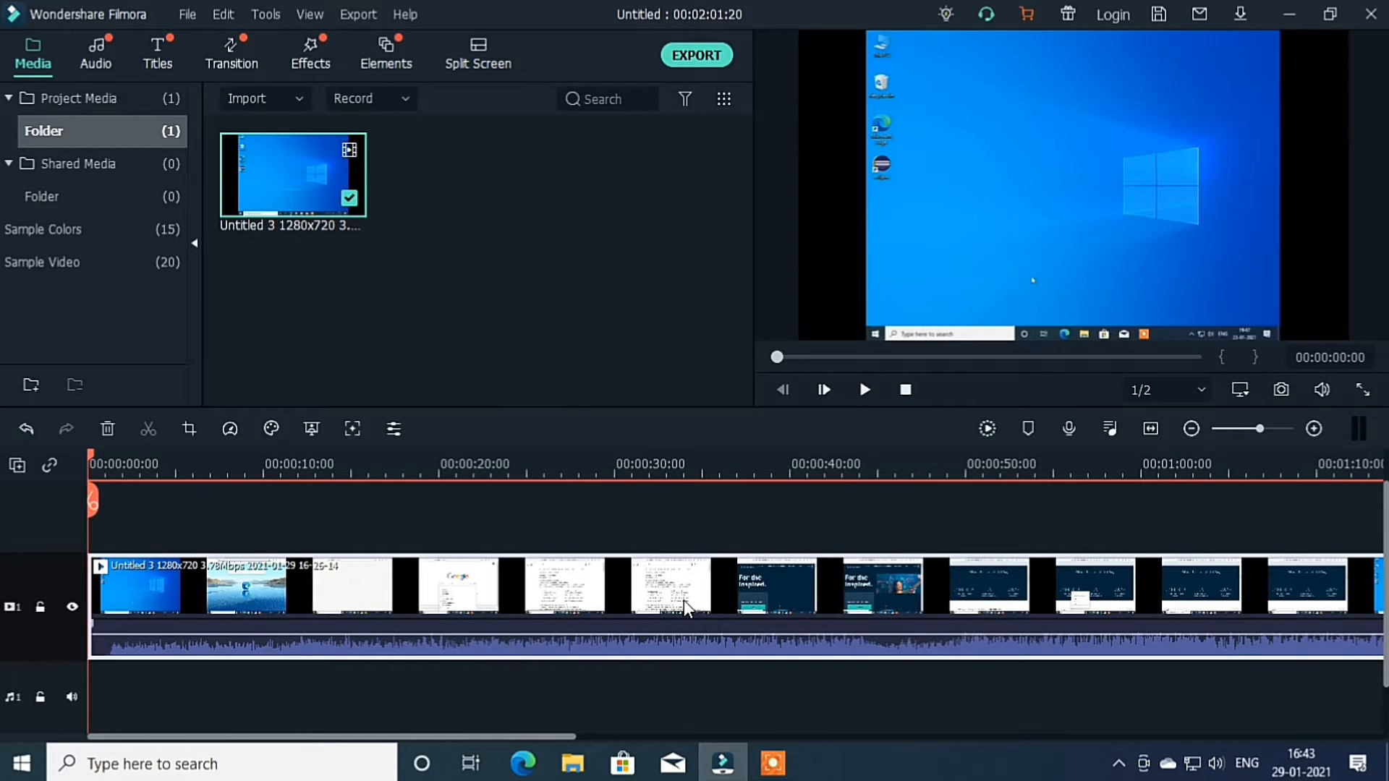
Play about 16 seconds of the clip at normal speed and return the playhead to the start
{"action": "left_click", "coordinate": [865, 391]}
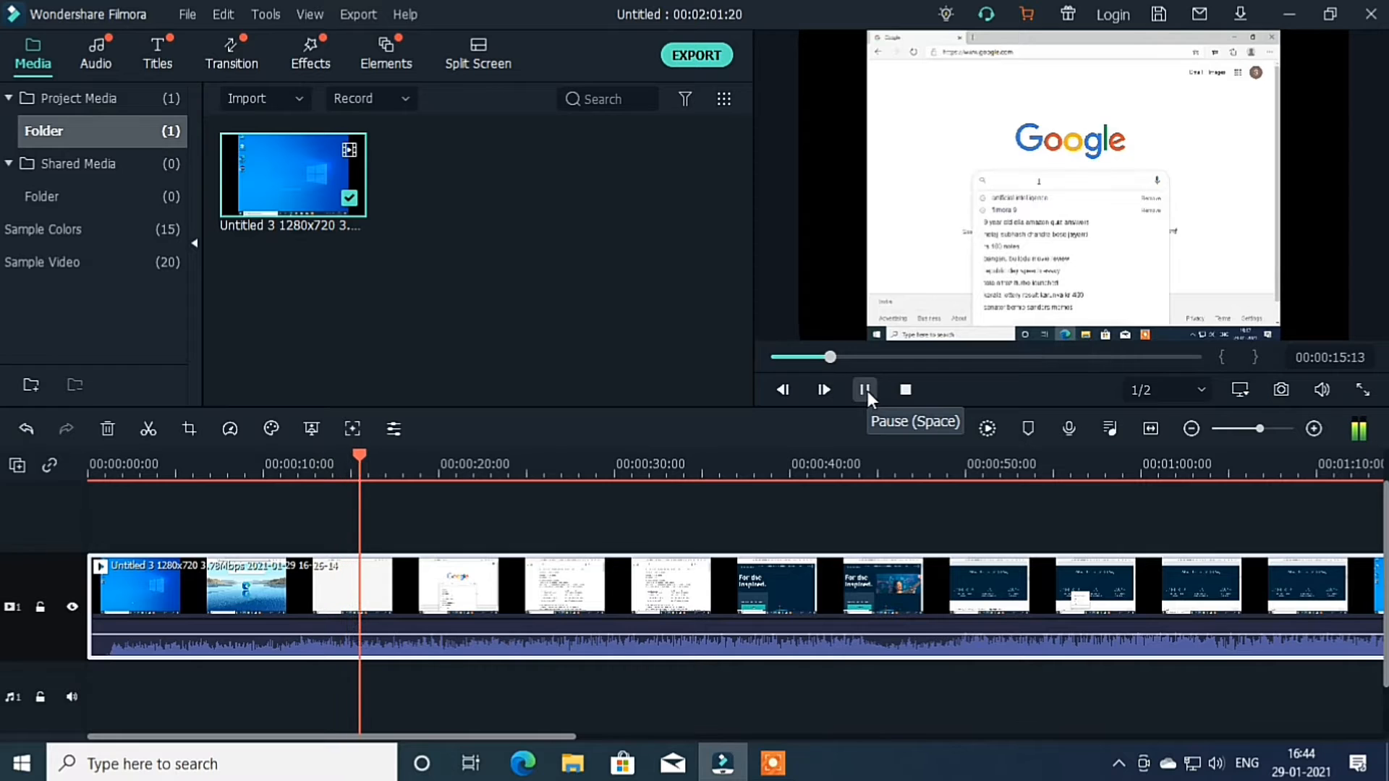
{"action": "left_click", "coordinate": [866, 390]}
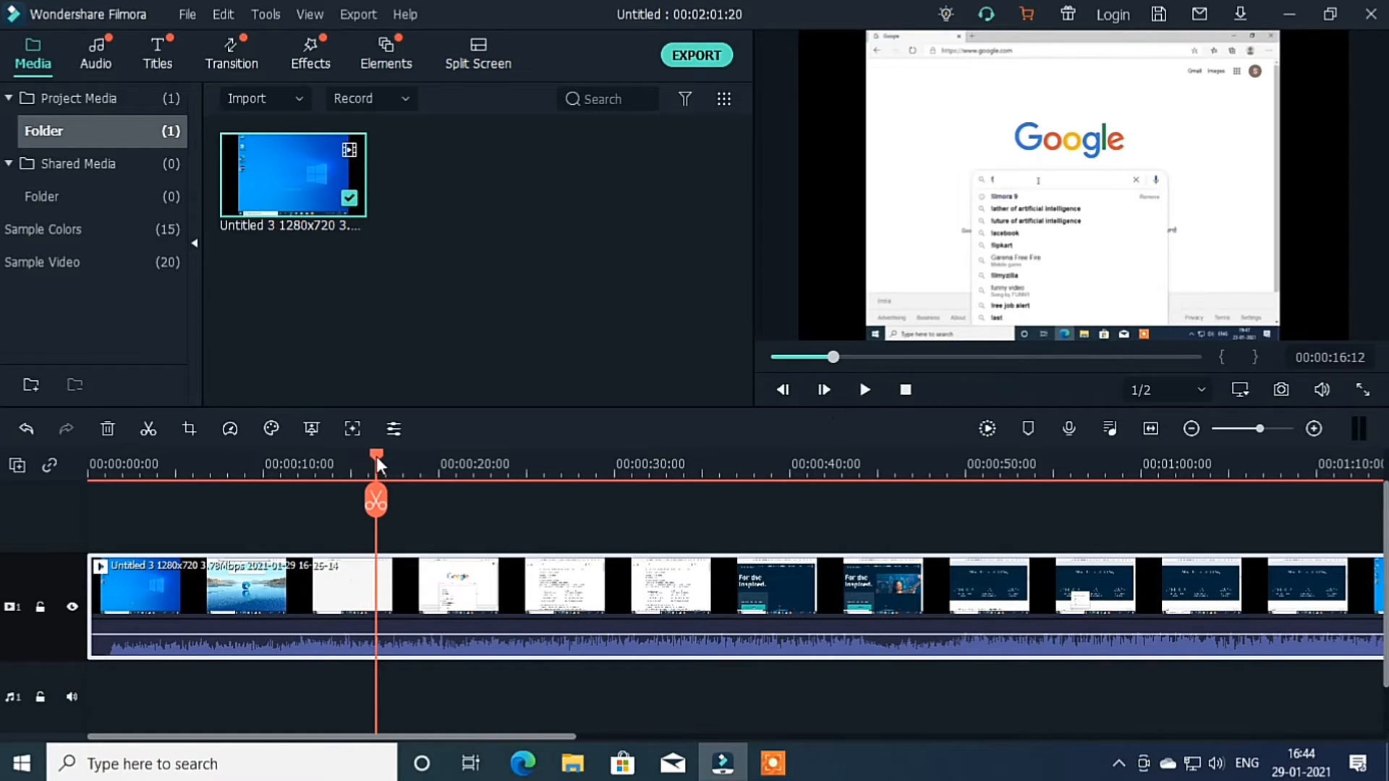
{"action": "left_click_drag", "start_coordinate": [376, 454], "coordinate": [72, 463]}
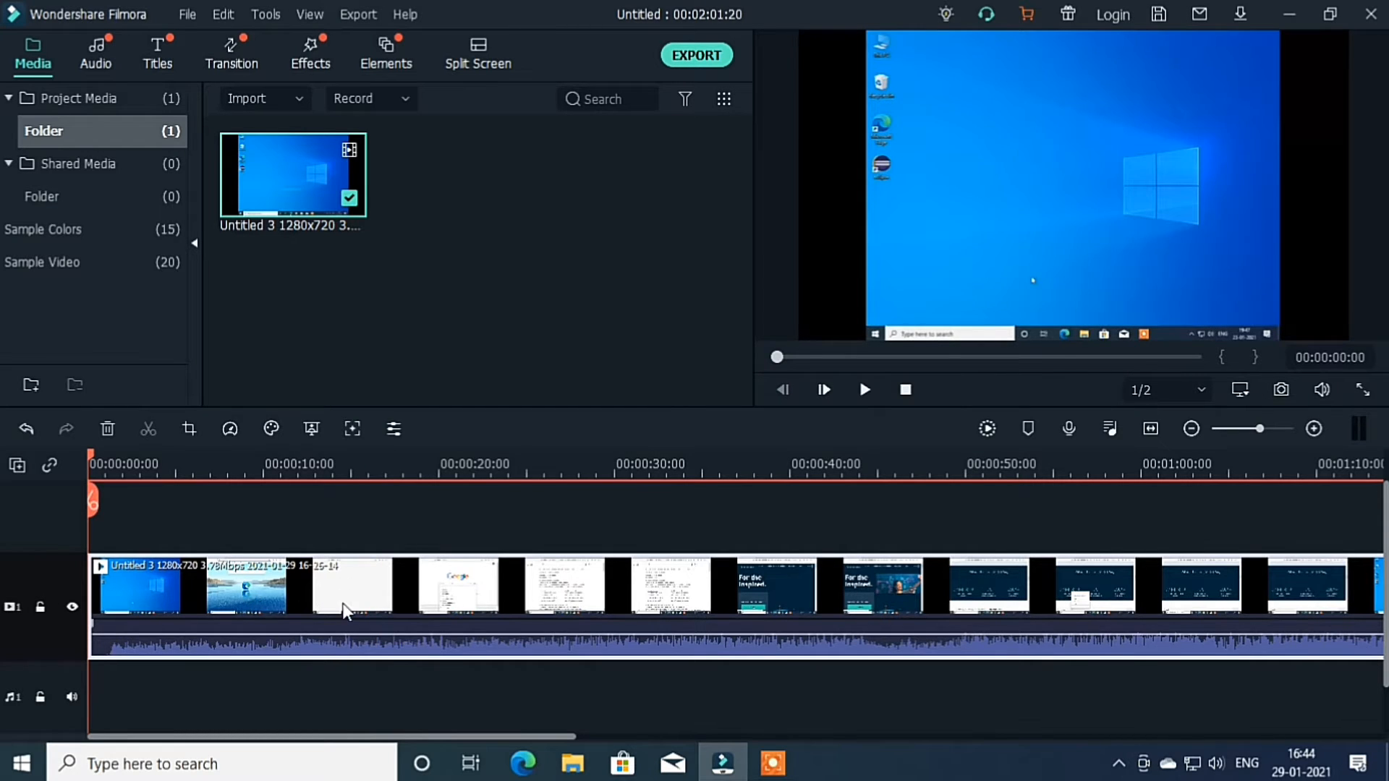
Set the timeline clip's custom speed to 2x
{"action": "right_click", "coordinate": [362, 595]}
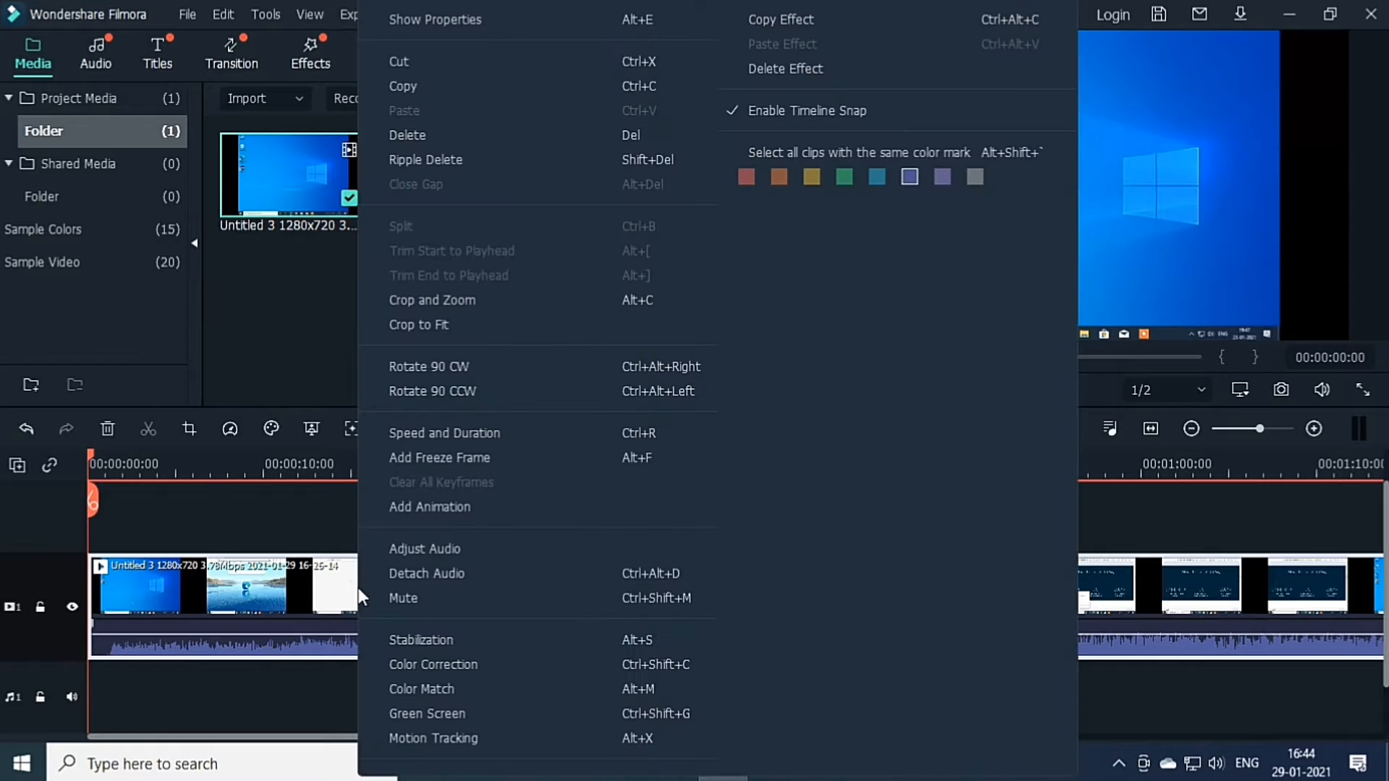
{"action": "left_click", "coordinate": [553, 432]}
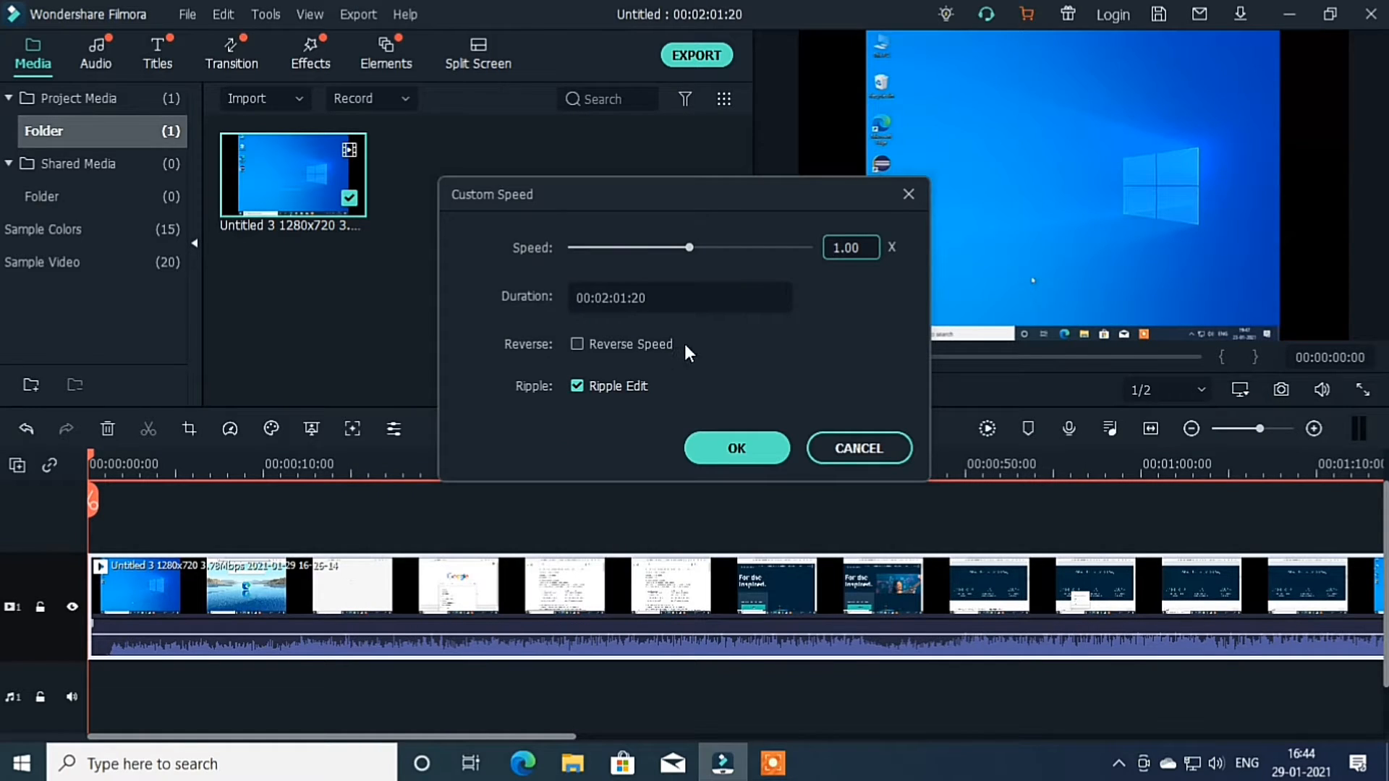
{"action": "double_click", "coordinate": [841, 251]}
{"action": "left_click", "coordinate": [838, 248]}
{"action": "key", "text": "Right"}
{"action": "key", "text": "BackSpace"}
{"action": "type", "text": "2"}
{"action": "left_click", "coordinate": [747, 446]}
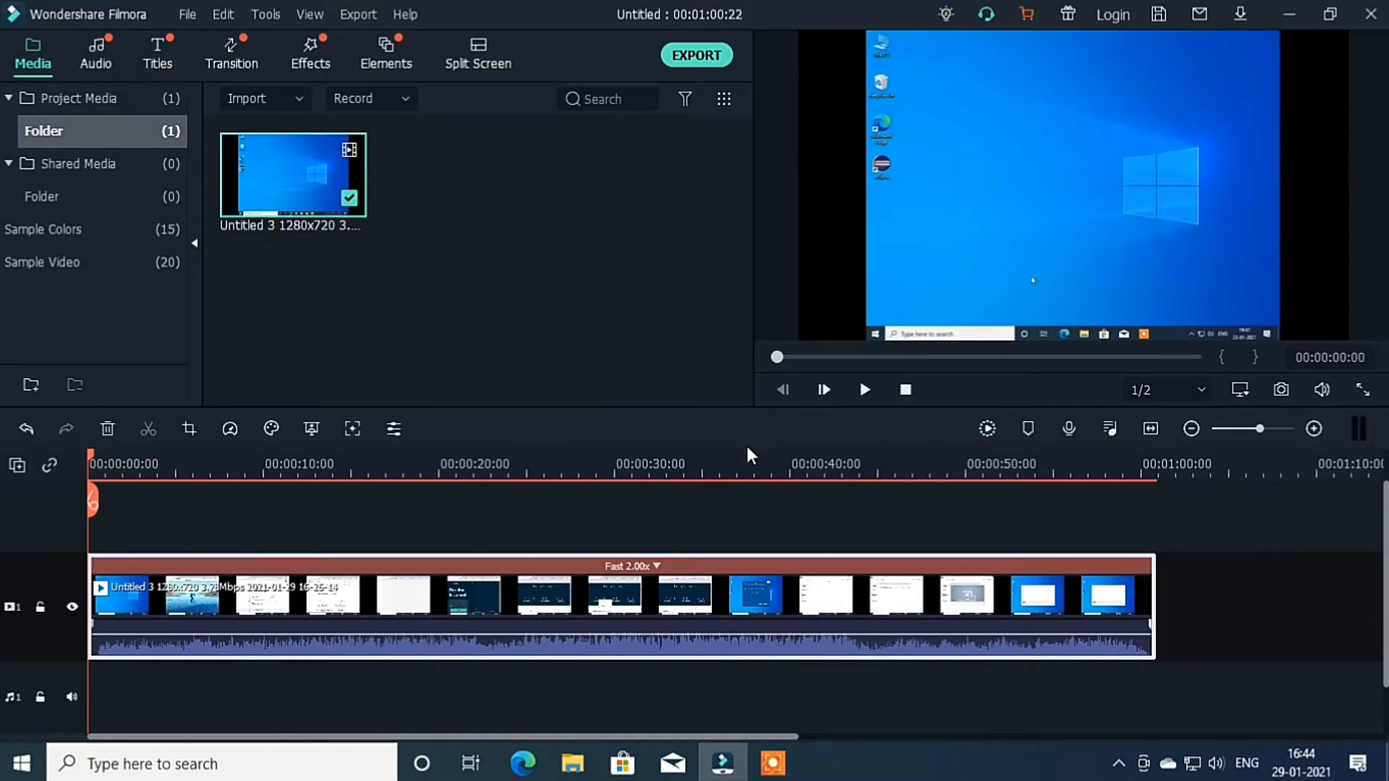
Play back about 15 seconds of the double-speed clip and return the playhead to the start
{"action": "left_click", "coordinate": [864, 390]}
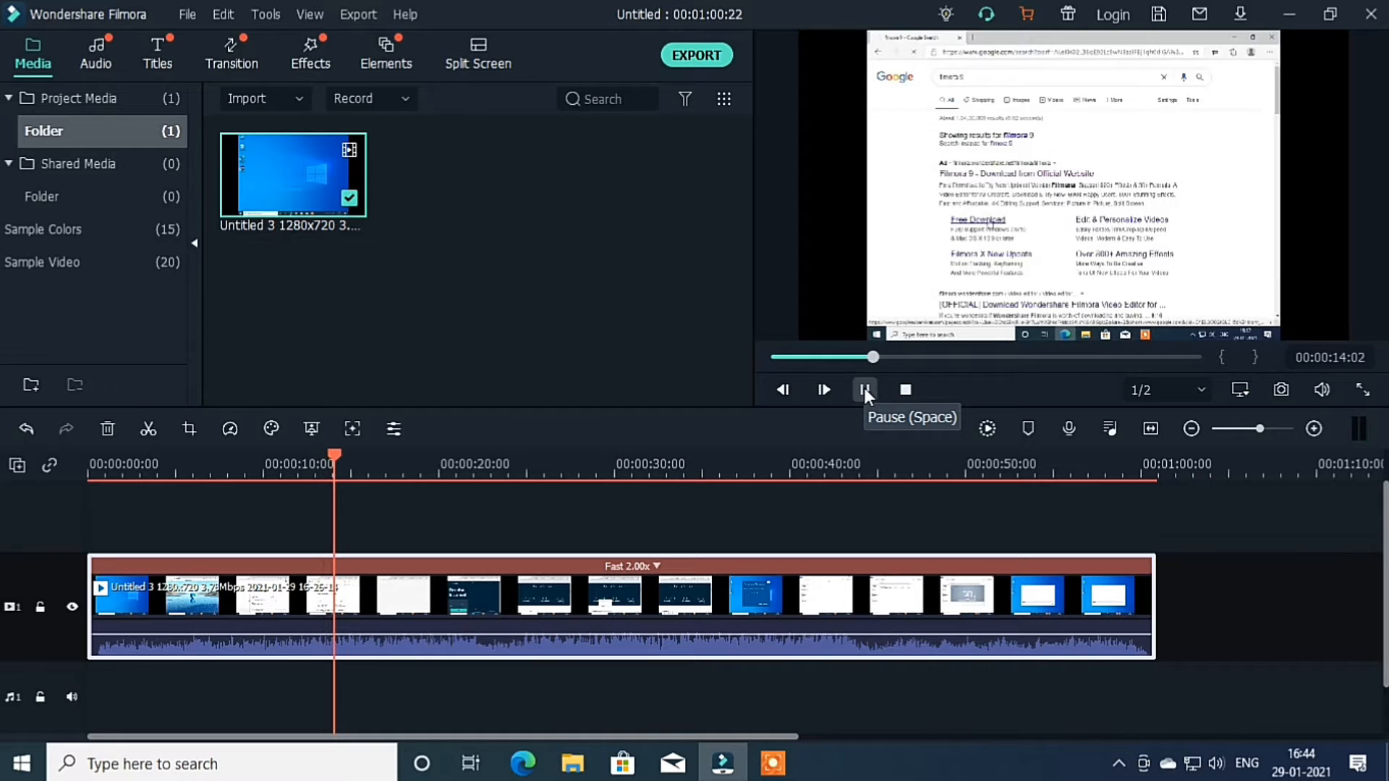
{"action": "left_click", "coordinate": [866, 391]}
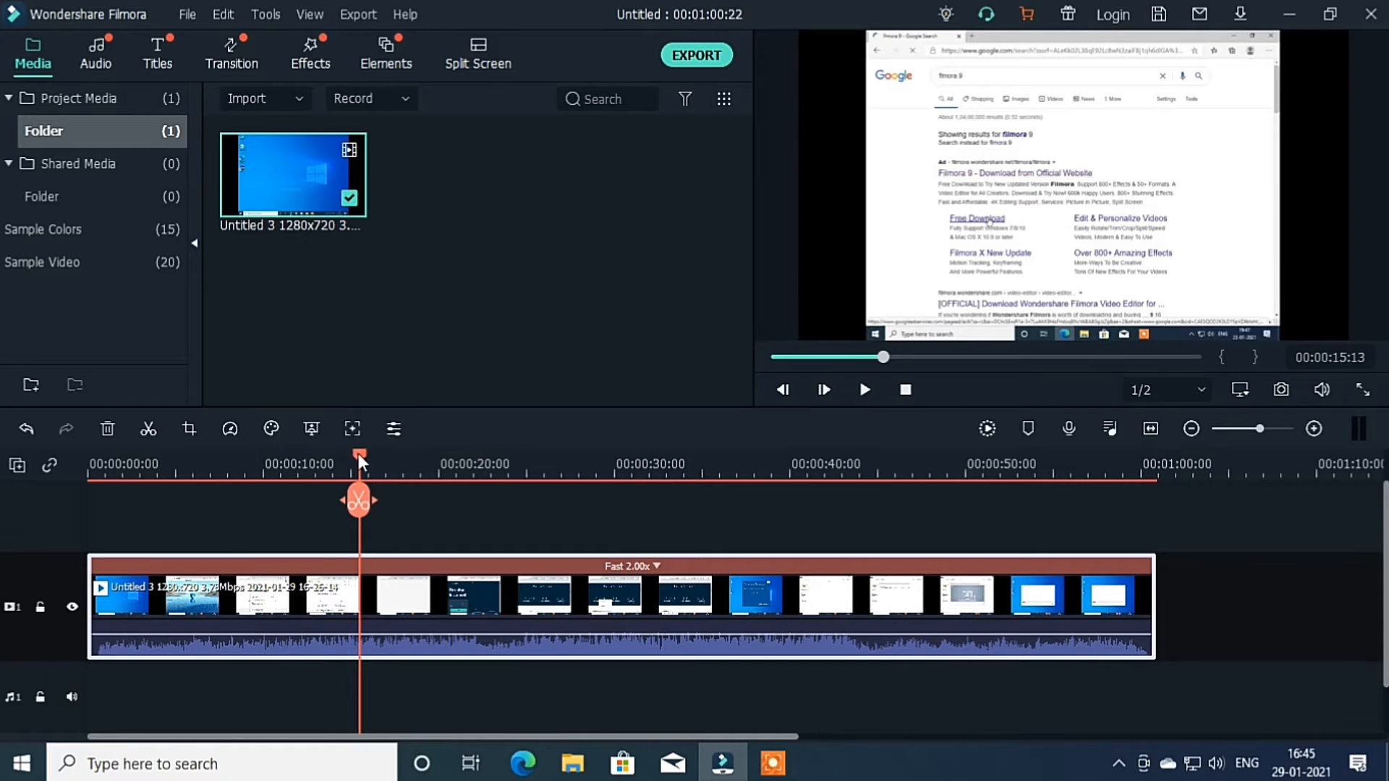
{"action": "left_click_drag", "start_coordinate": [359, 453], "coordinate": [231, 456]}
{"action": "key", "text": "Home"}
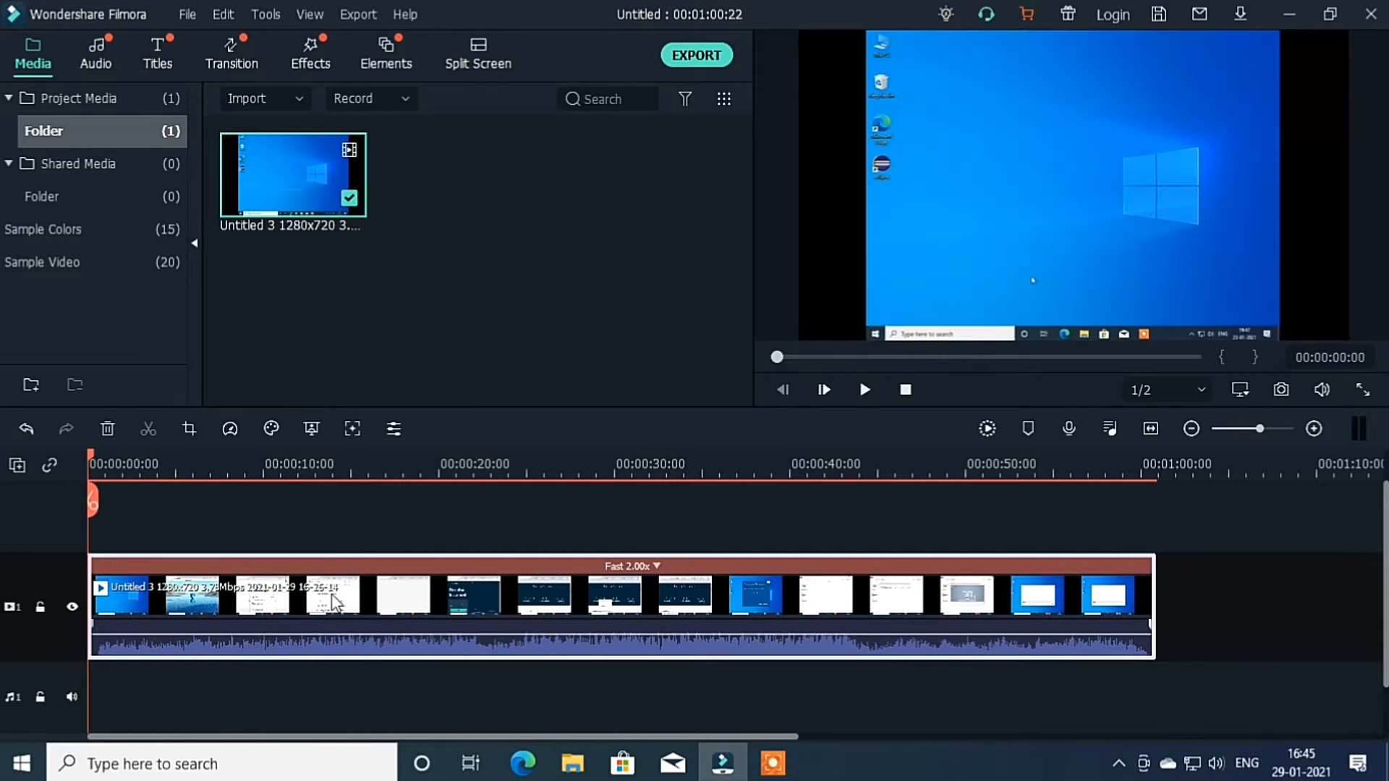
Raise the timeline clip's custom speed to 3x and preview about 15 seconds of the result
{"action": "right_click", "coordinate": [331, 595]}
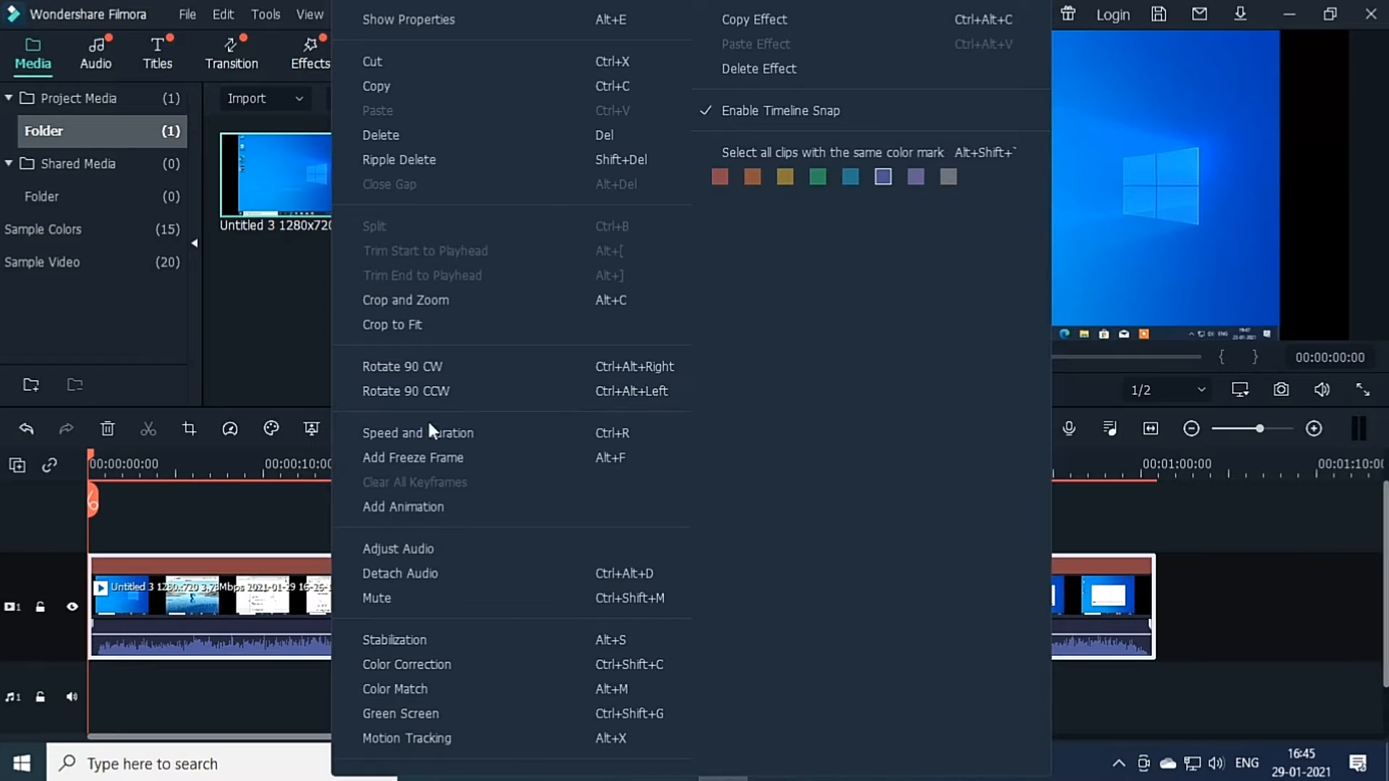
{"action": "left_click", "coordinate": [474, 432]}
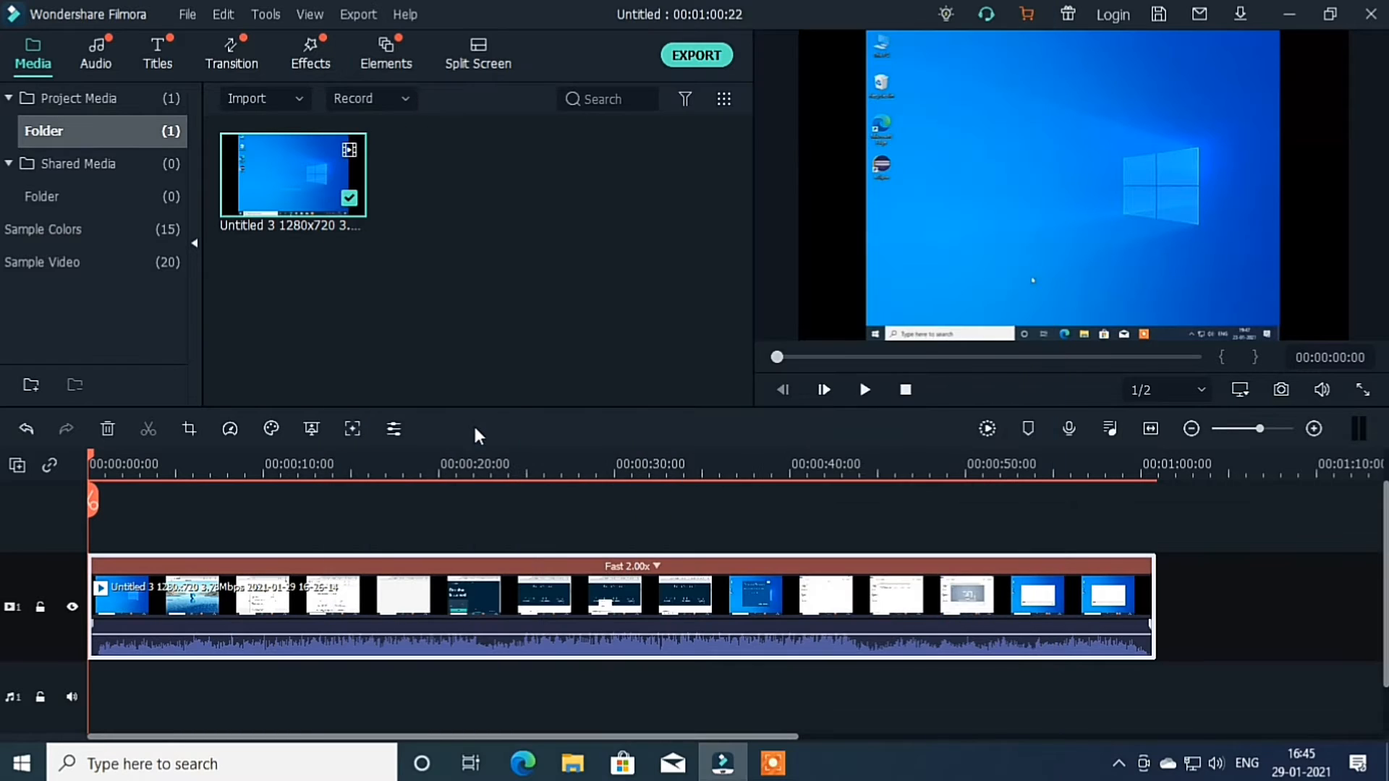
{"action": "left_click", "coordinate": [847, 241]}
{"action": "double_click", "coordinate": [844, 249]}
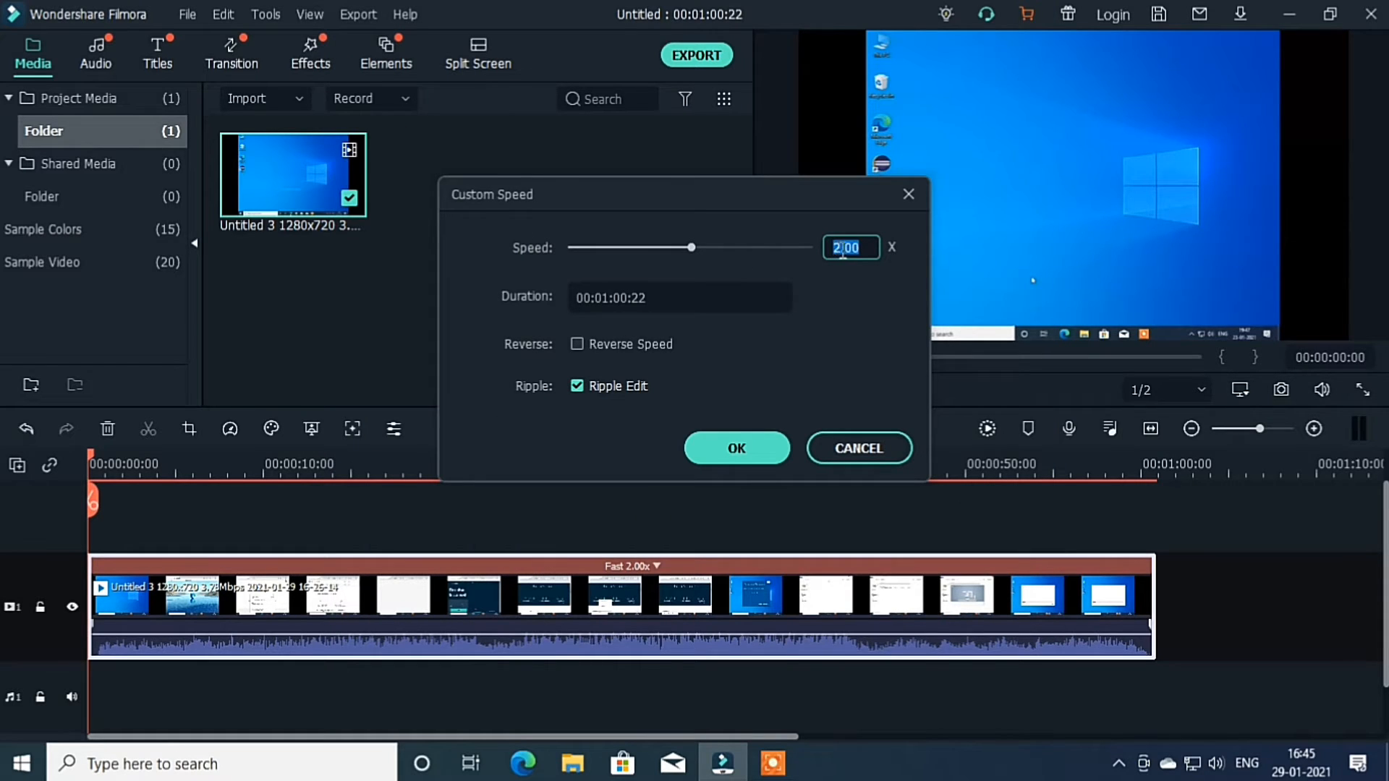
{"action": "left_click", "coordinate": [841, 253]}
{"action": "key", "text": "BackSpace"}
{"action": "type", "text": "3"}
{"action": "left_click", "coordinate": [753, 445]}
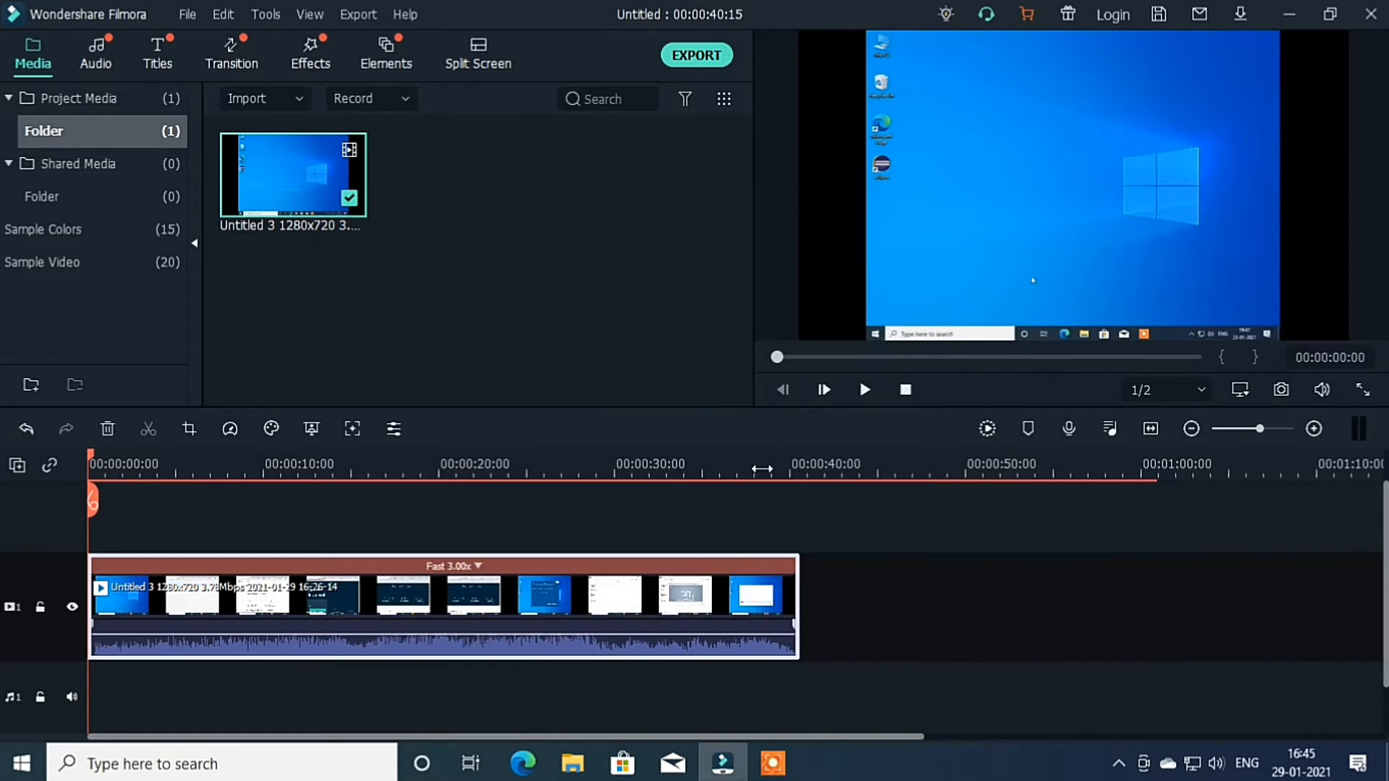
{"action": "left_click", "coordinate": [864, 391]}
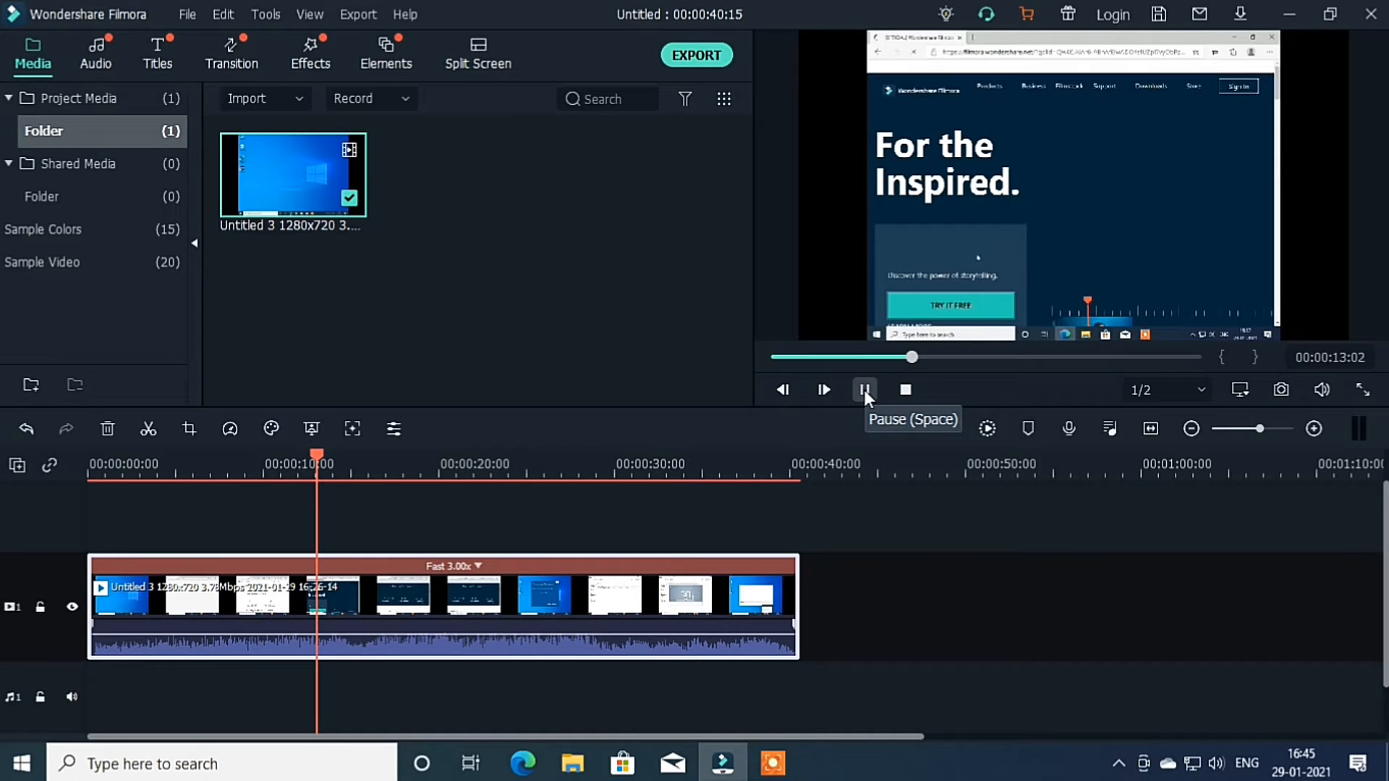
{"action": "left_click", "coordinate": [864, 390]}
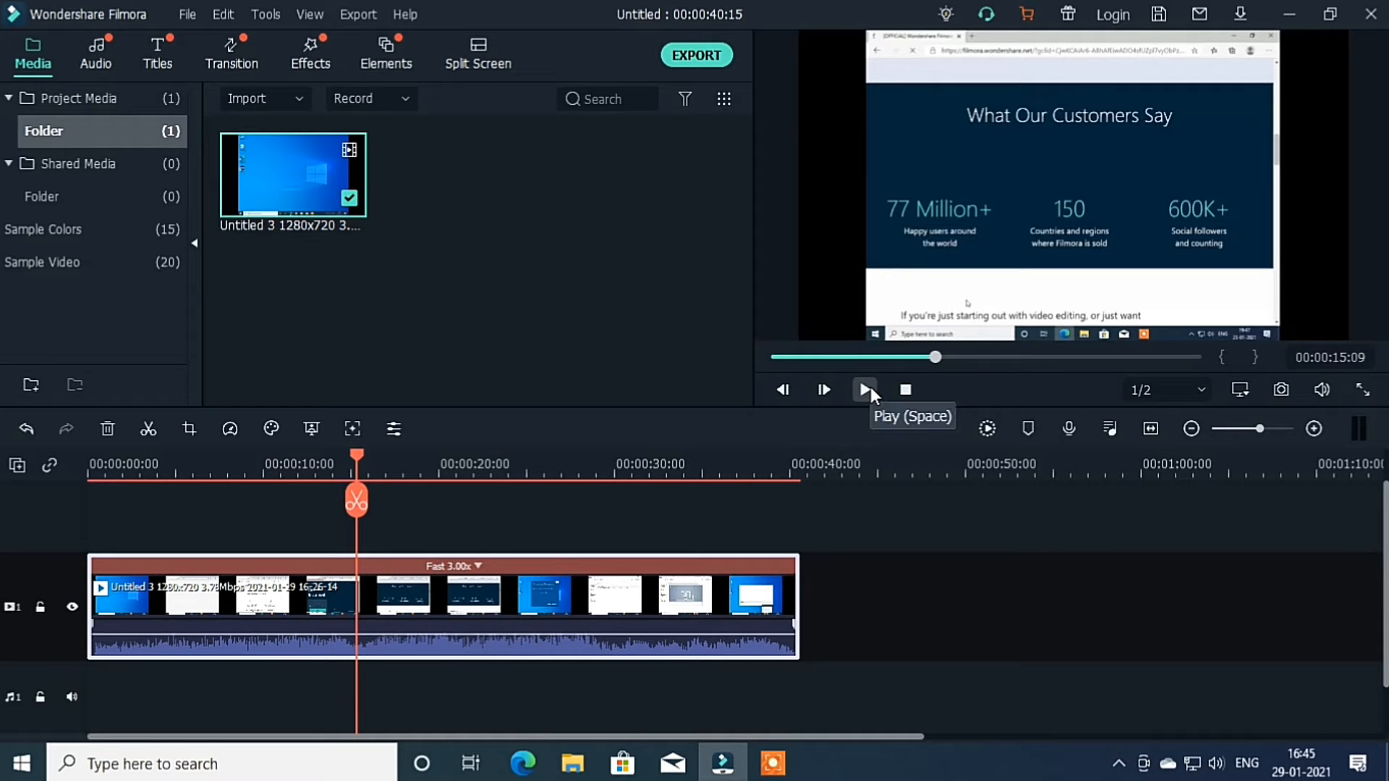
Slow the timeline clip down by setting its custom speed to 0.5x
{"action": "right_click", "coordinate": [505, 597]}
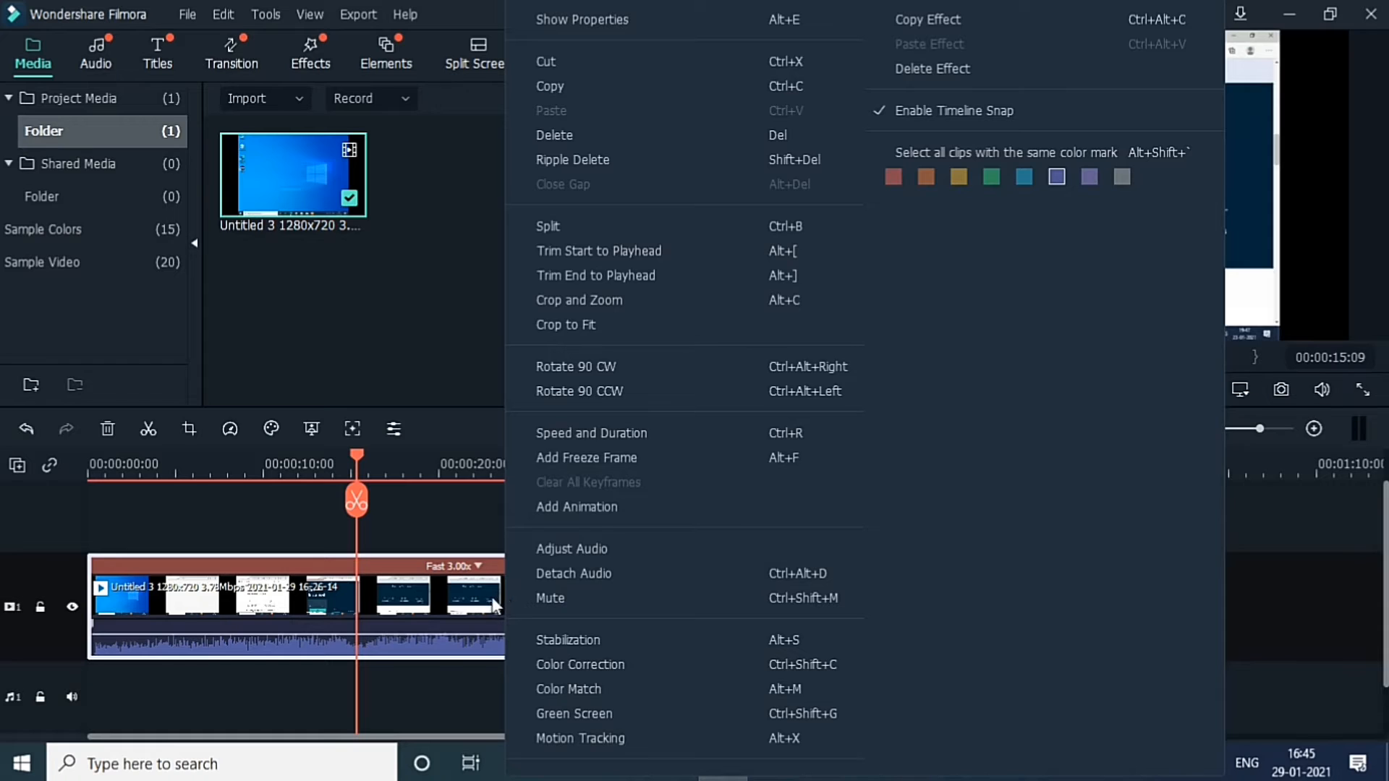
{"action": "left_click", "coordinate": [583, 432]}
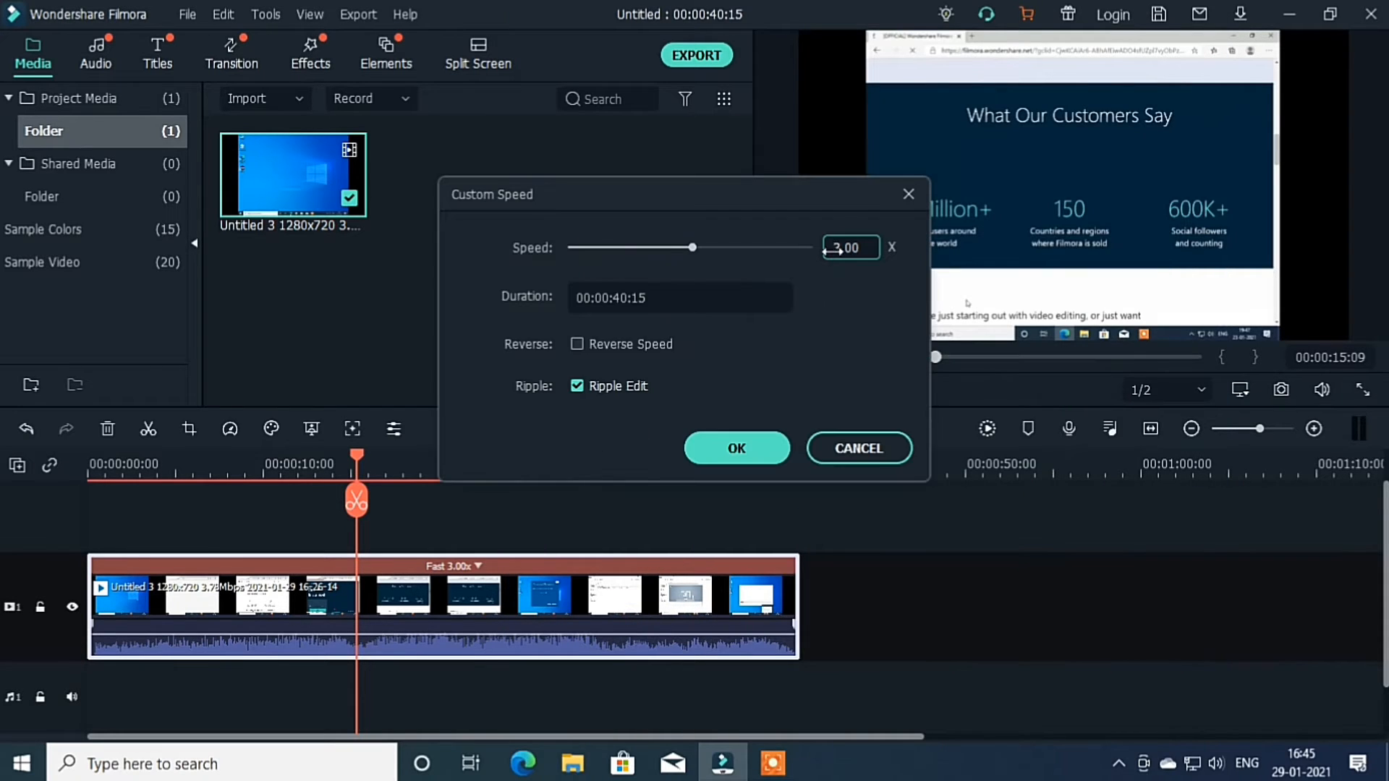
{"action": "left_click", "coordinate": [834, 250]}
{"action": "double_click", "coordinate": [850, 249]}
{"action": "left_click", "coordinate": [855, 250]}
{"action": "key", "text": "BackSpace"}
{"action": "key", "text": "BackSpace"}
{"action": "key", "text": "BackSpace"}
{"action": "type", "text": "0.5"}
{"action": "left_click", "coordinate": [745, 449]}
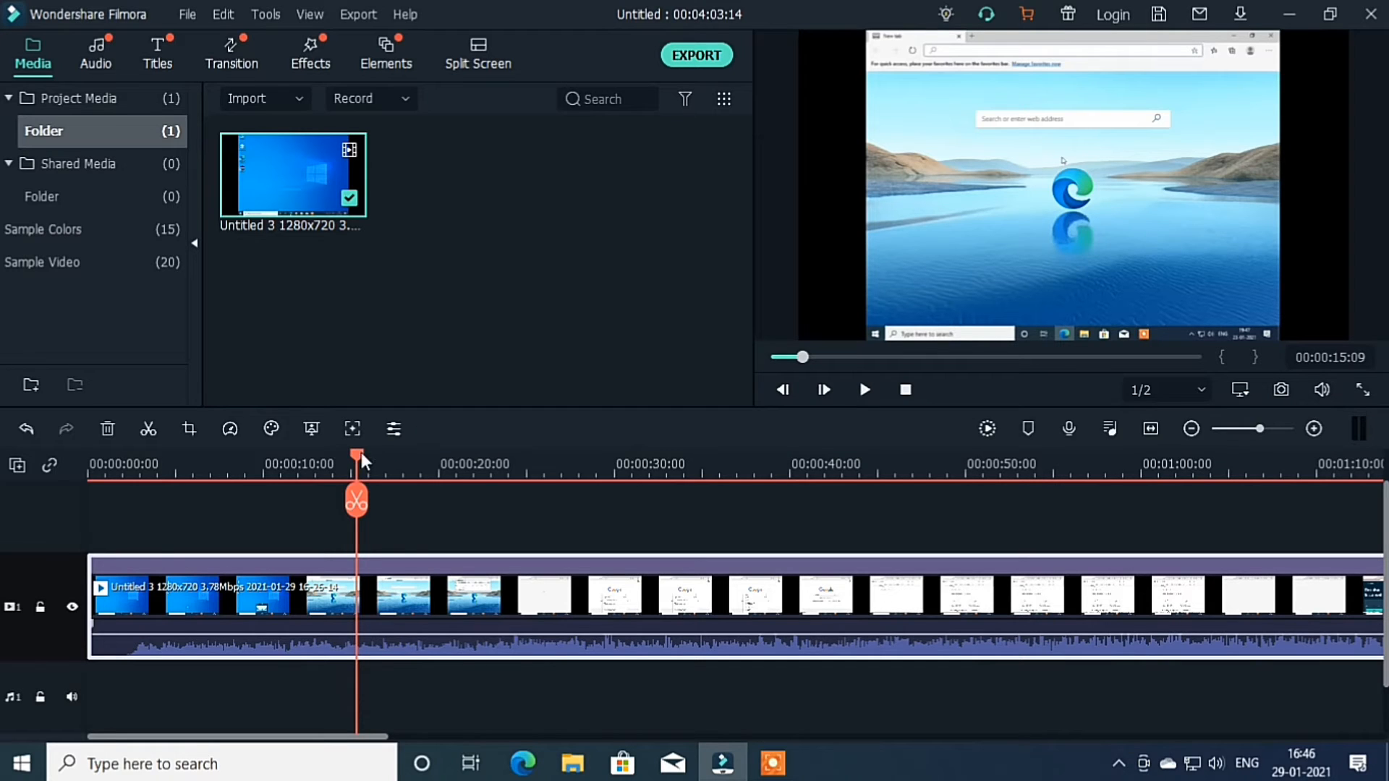
Play about 16 seconds of the half-speed clip from the beginning of the timeline
{"action": "left_click_drag", "start_coordinate": [357, 456], "coordinate": [50, 463]}
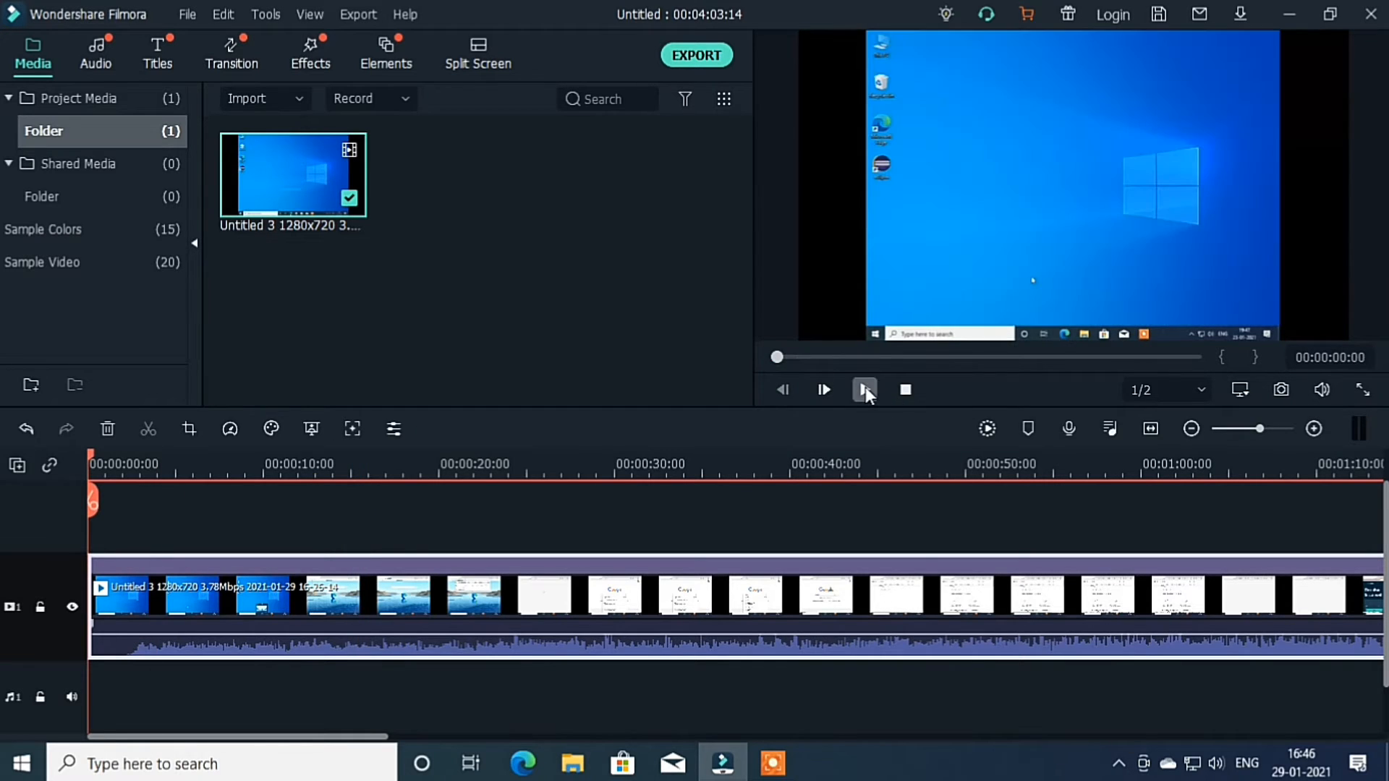
{"action": "left_click", "coordinate": [864, 389]}
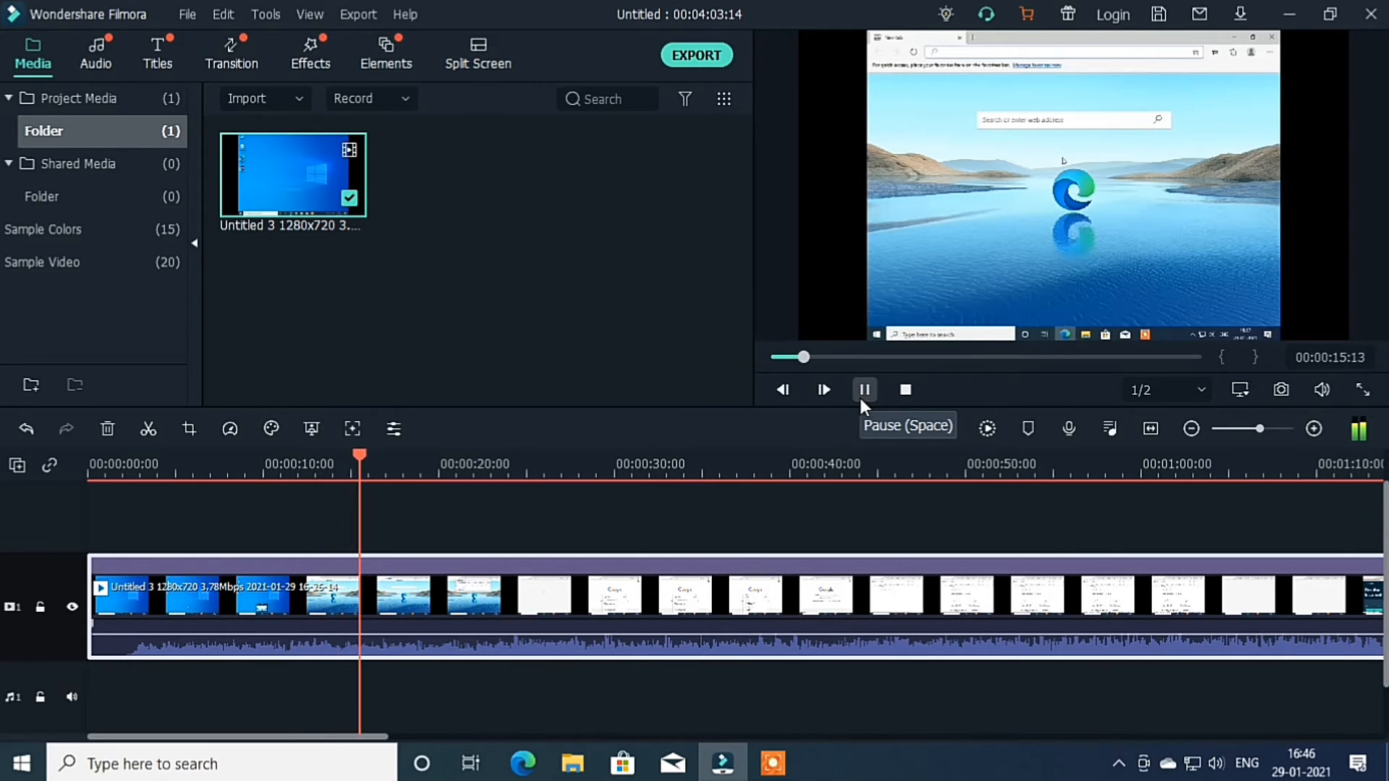
{"action": "left_click", "coordinate": [863, 390]}
Slow the timeline clip further by setting its custom speed to 0.20x
{"action": "right_click", "coordinate": [441, 602]}
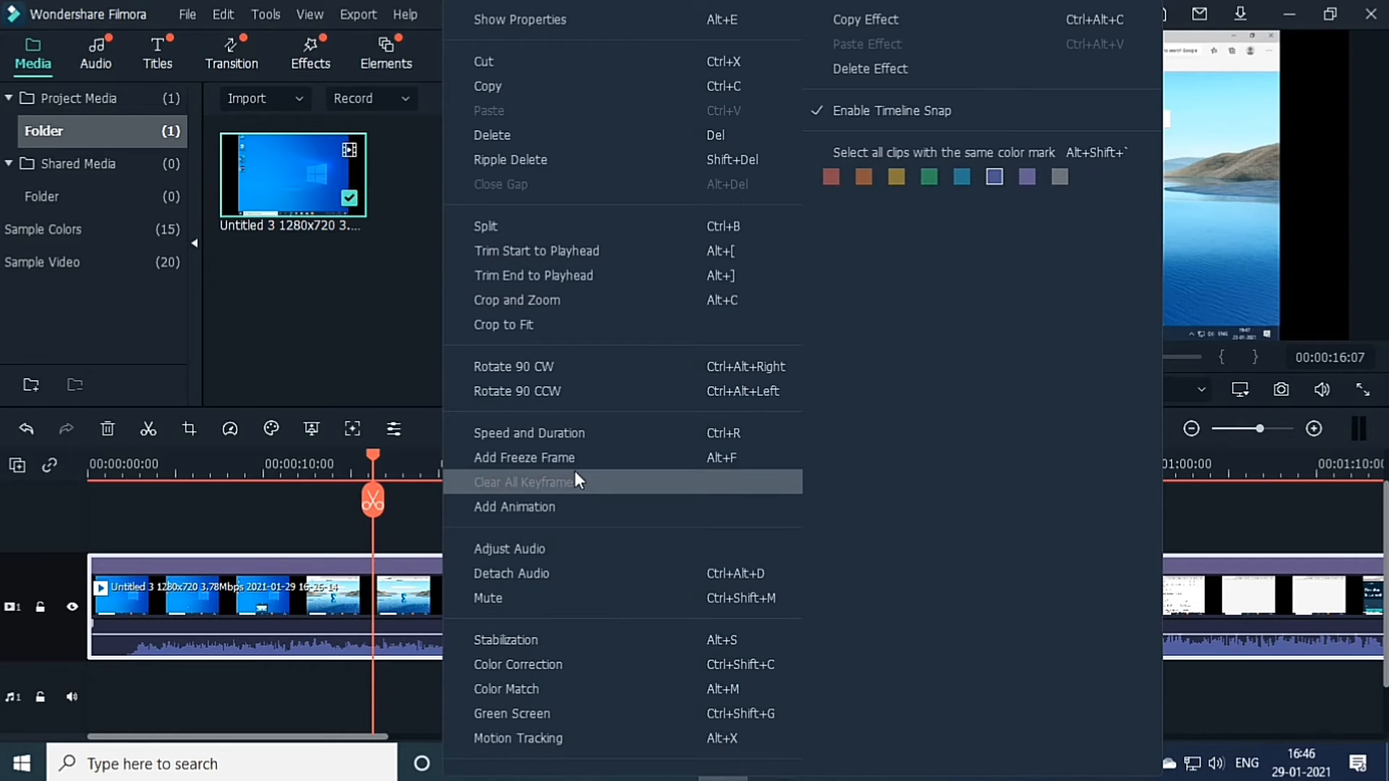
{"action": "left_click", "coordinate": [576, 434]}
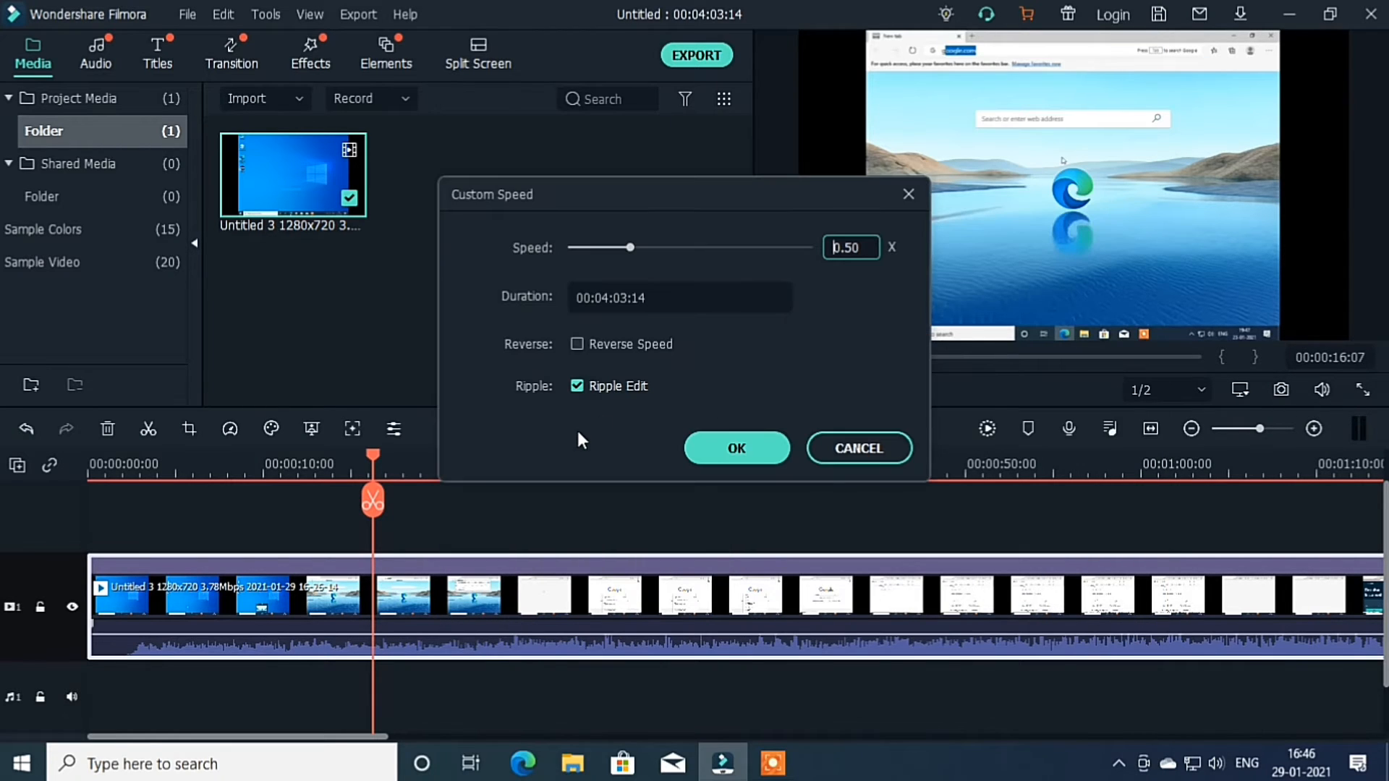
{"action": "double_click", "coordinate": [863, 247]}
{"action": "left_click", "coordinate": [862, 248]}
{"action": "key", "text": "BackSpace"}
{"action": "key", "text": "BackSpace"}
{"action": "type", "text": "20"}
{"action": "left_click", "coordinate": [747, 450]}
Play about 21 seconds of the 0.20x clip from the beginning and return the playhead to the start
{"action": "left_click_drag", "start_coordinate": [375, 452], "coordinate": [2, 537]}
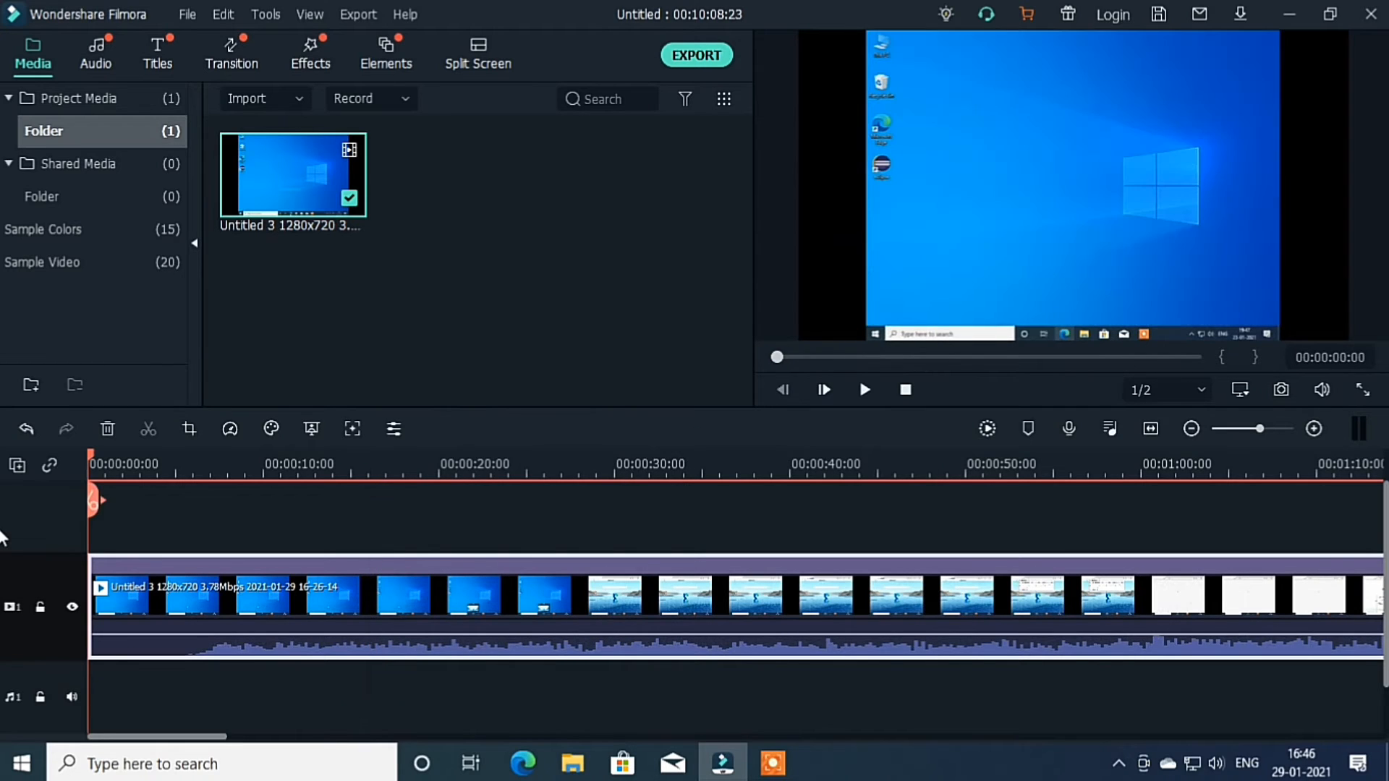
{"action": "left_click", "coordinate": [864, 390]}
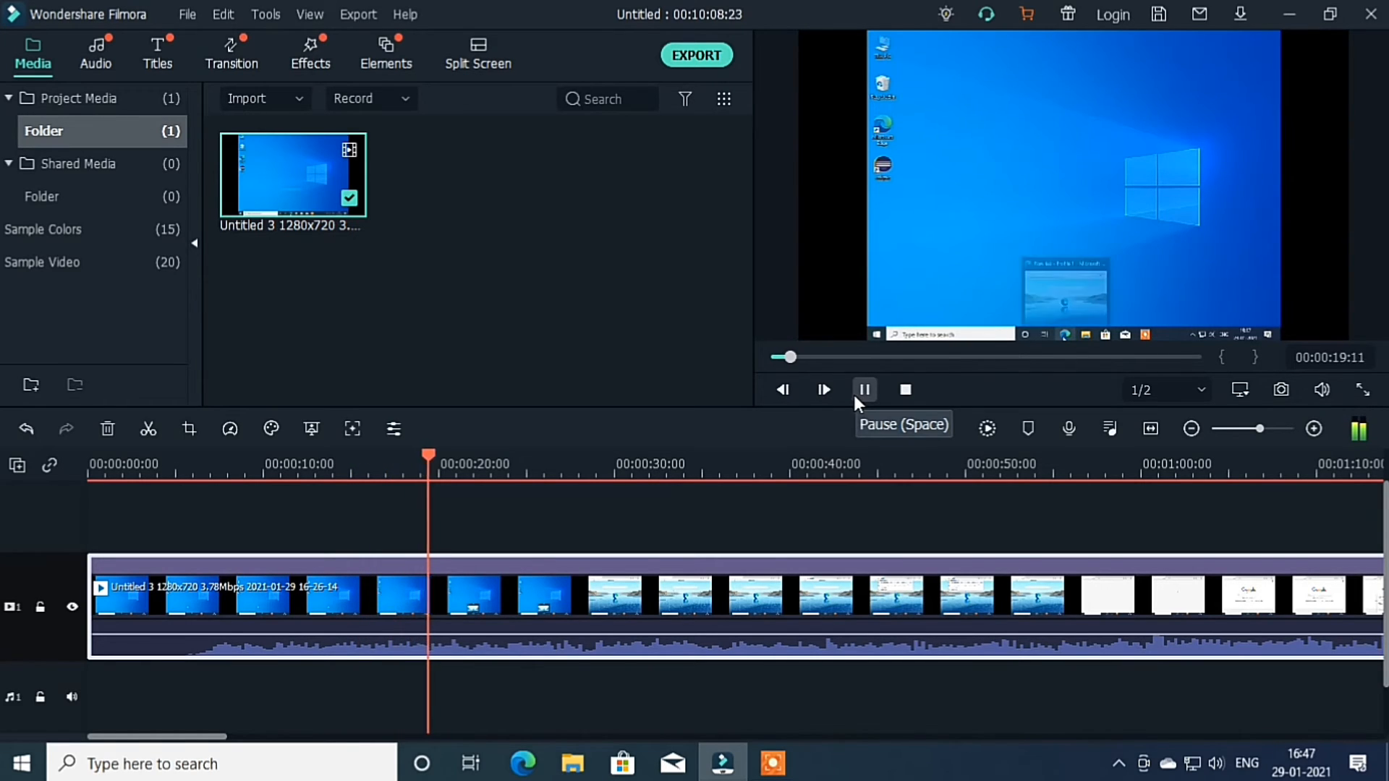
{"action": "left_click", "coordinate": [857, 397]}
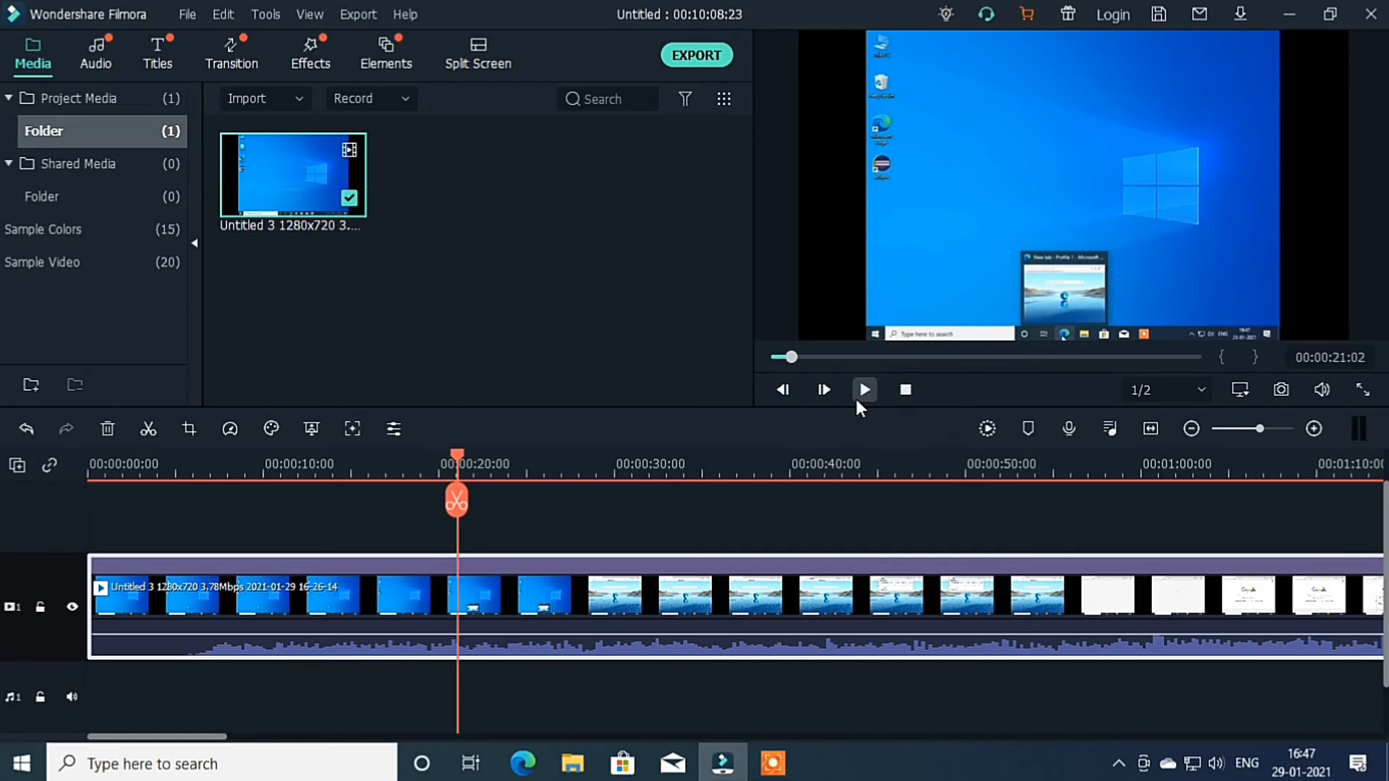
{"action": "left_click_drag", "start_coordinate": [455, 453], "coordinate": [13, 541]}
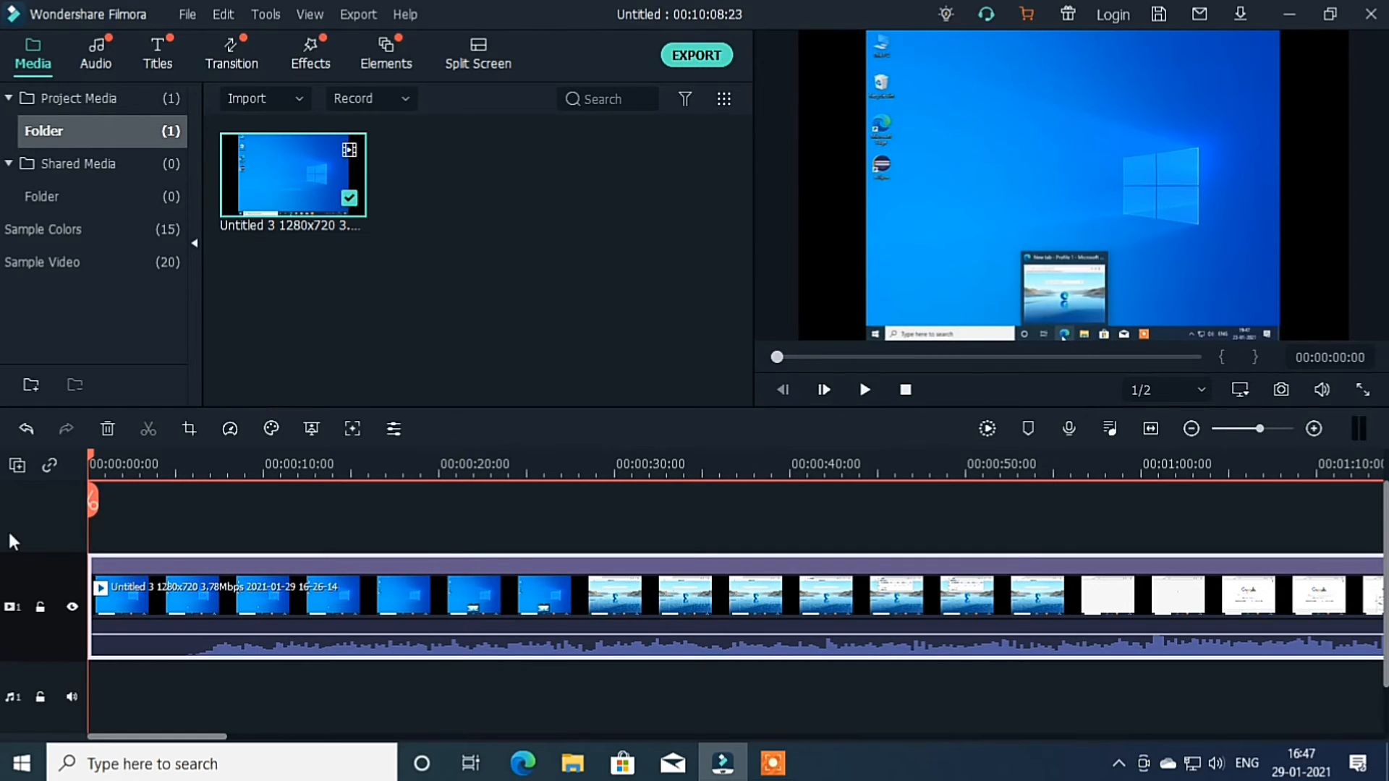
Delete the slowed clip from the timeline and place the original Untitled 3 recording on video track 1 again
{"action": "right_click", "coordinate": [277, 600]}
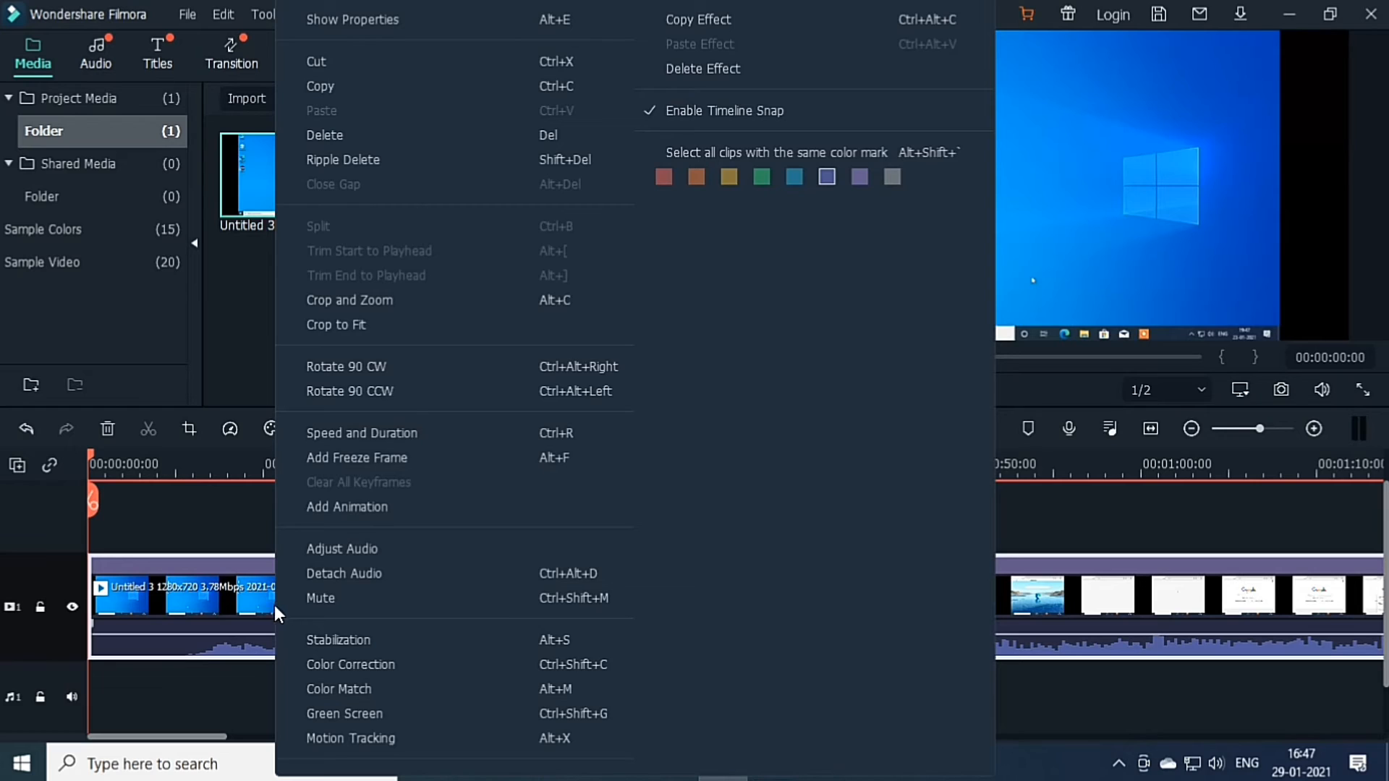
{"action": "left_click", "coordinate": [413, 152]}
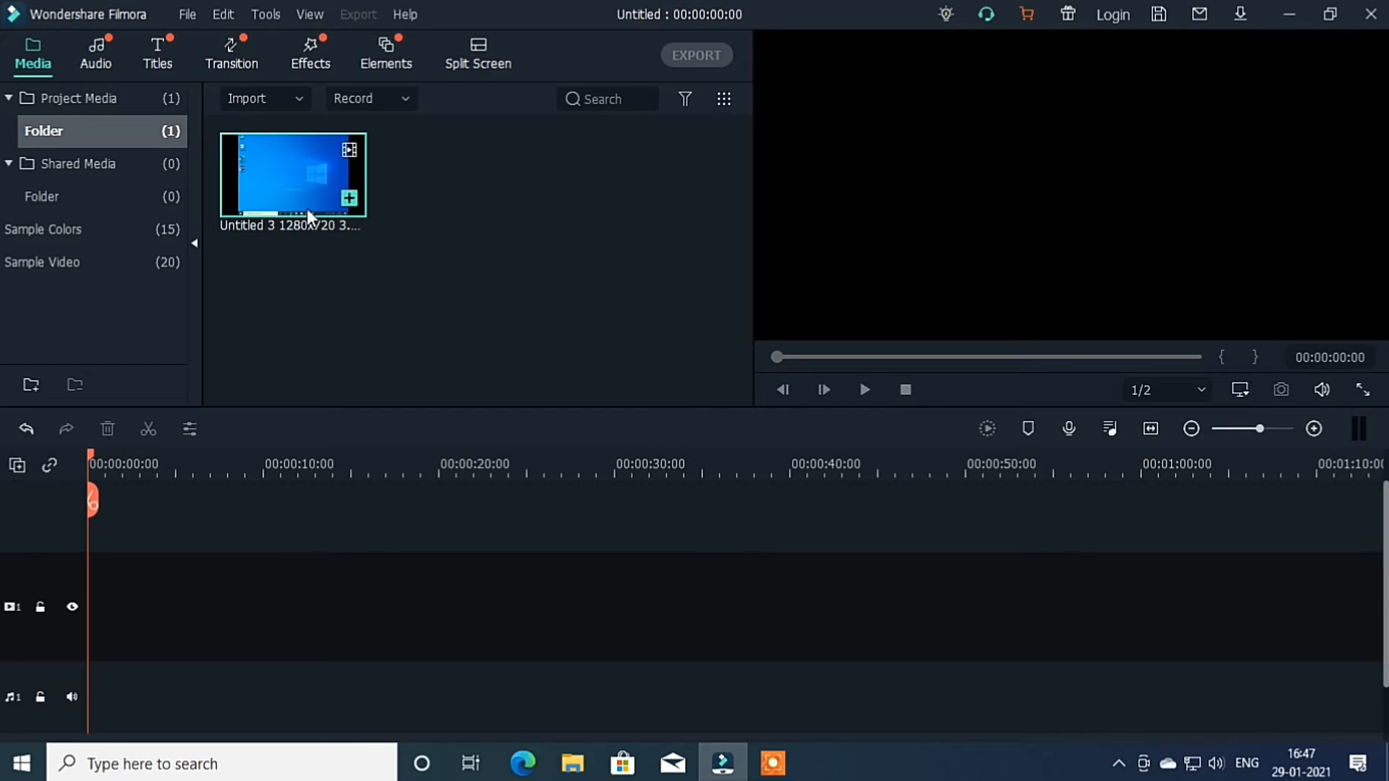
{"action": "left_click_drag", "start_coordinate": [302, 193], "coordinate": [19, 637]}
{"action": "left_click", "coordinate": [745, 428]}
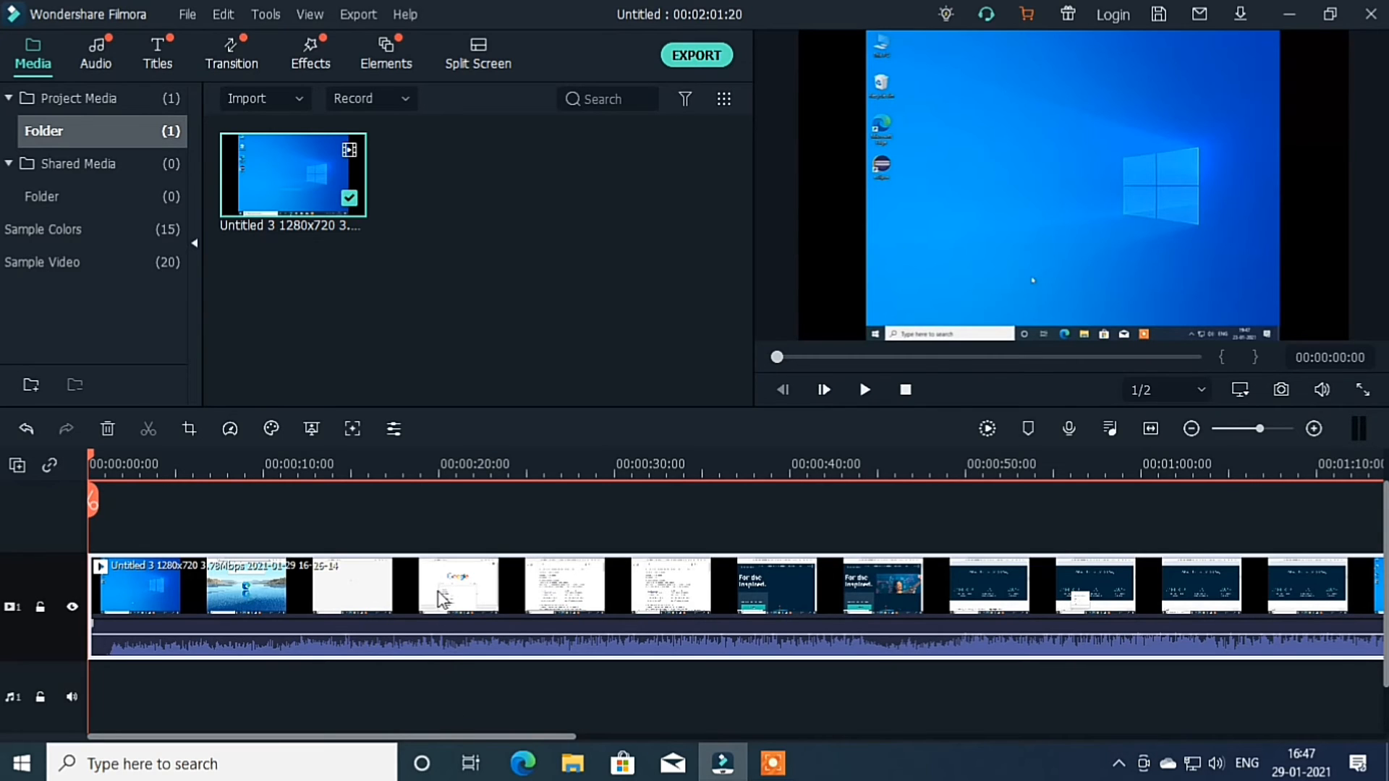
Detach the audio from the timeline clip and select the separated audio on audio track 1
{"action": "right_click", "coordinate": [451, 651]}
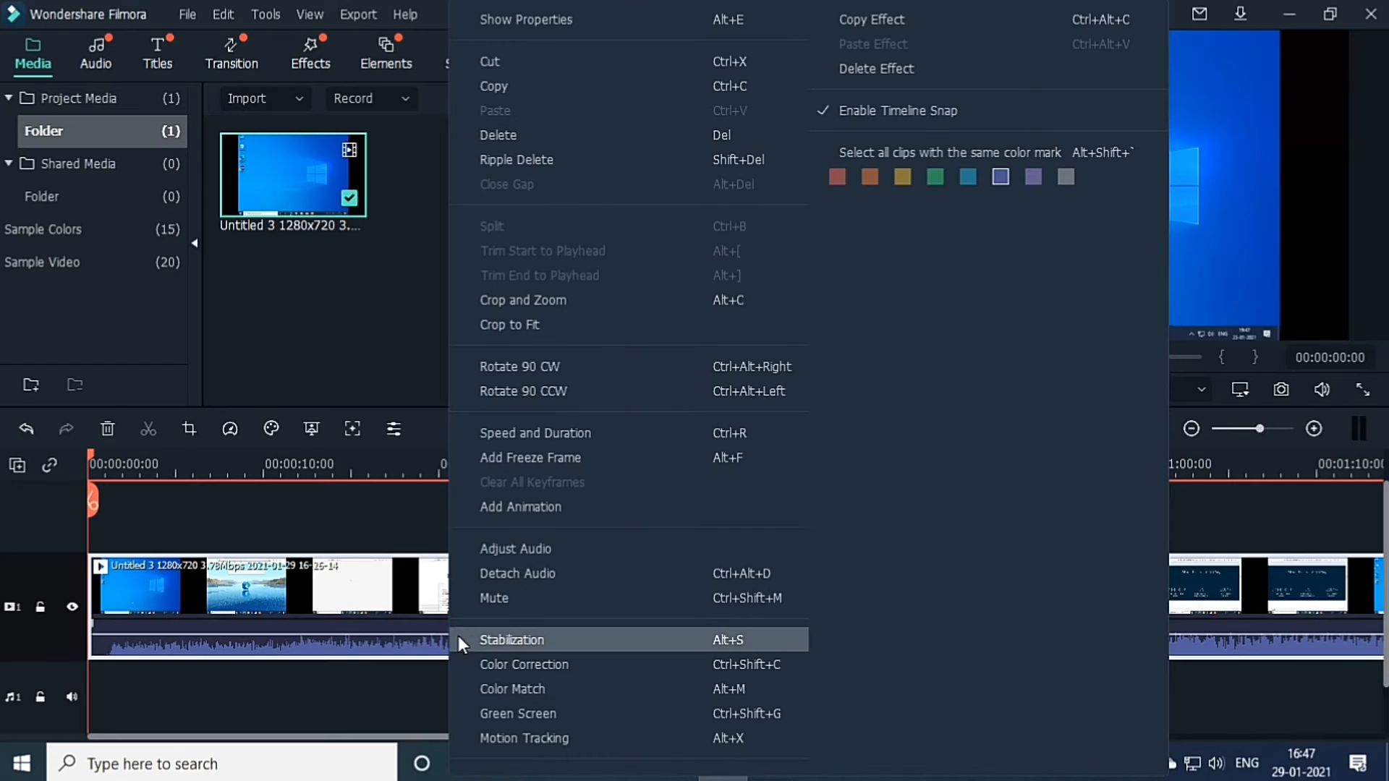
{"action": "left_click", "coordinate": [522, 575]}
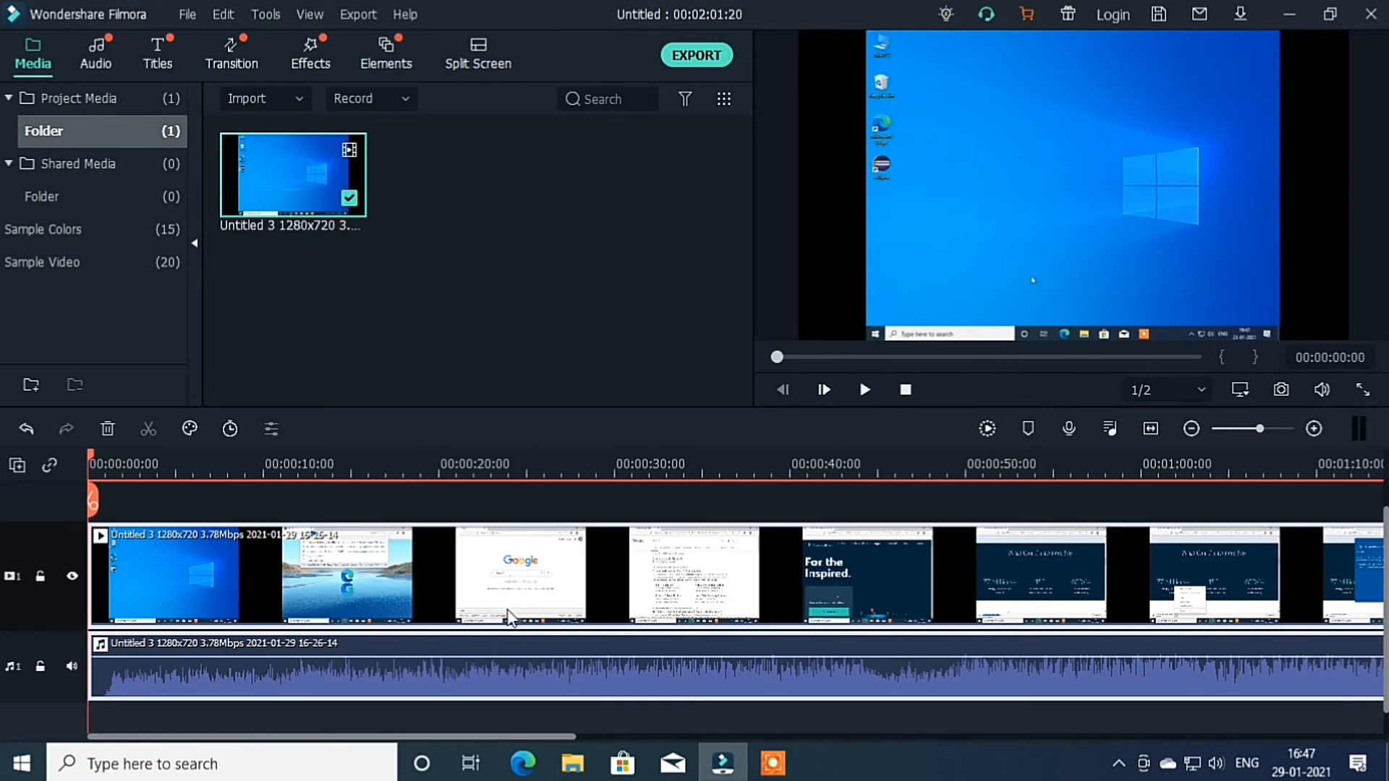
{"action": "left_click", "coordinate": [470, 669]}
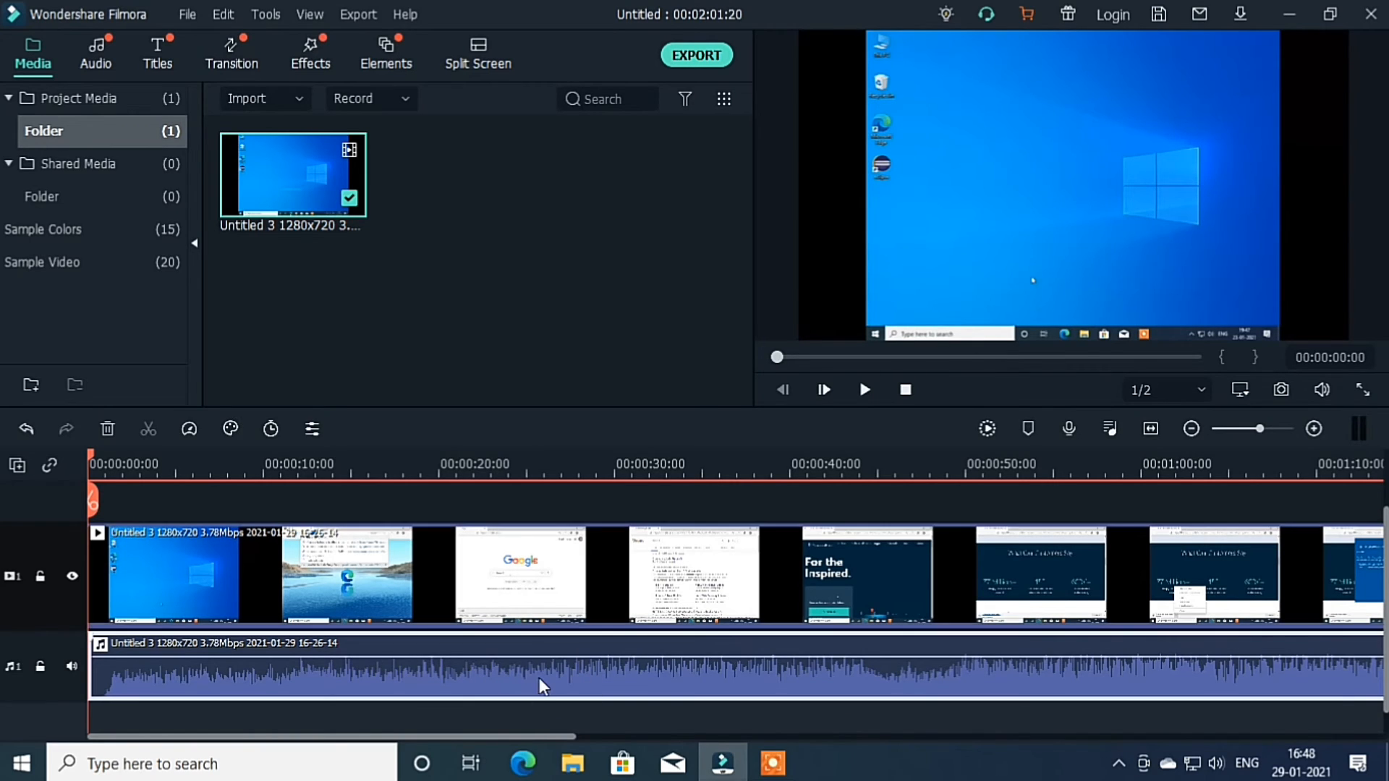
Delete the detached original audio from audio track 1, keeping the video clip on the timeline
{"action": "right_click", "coordinate": [544, 674]}
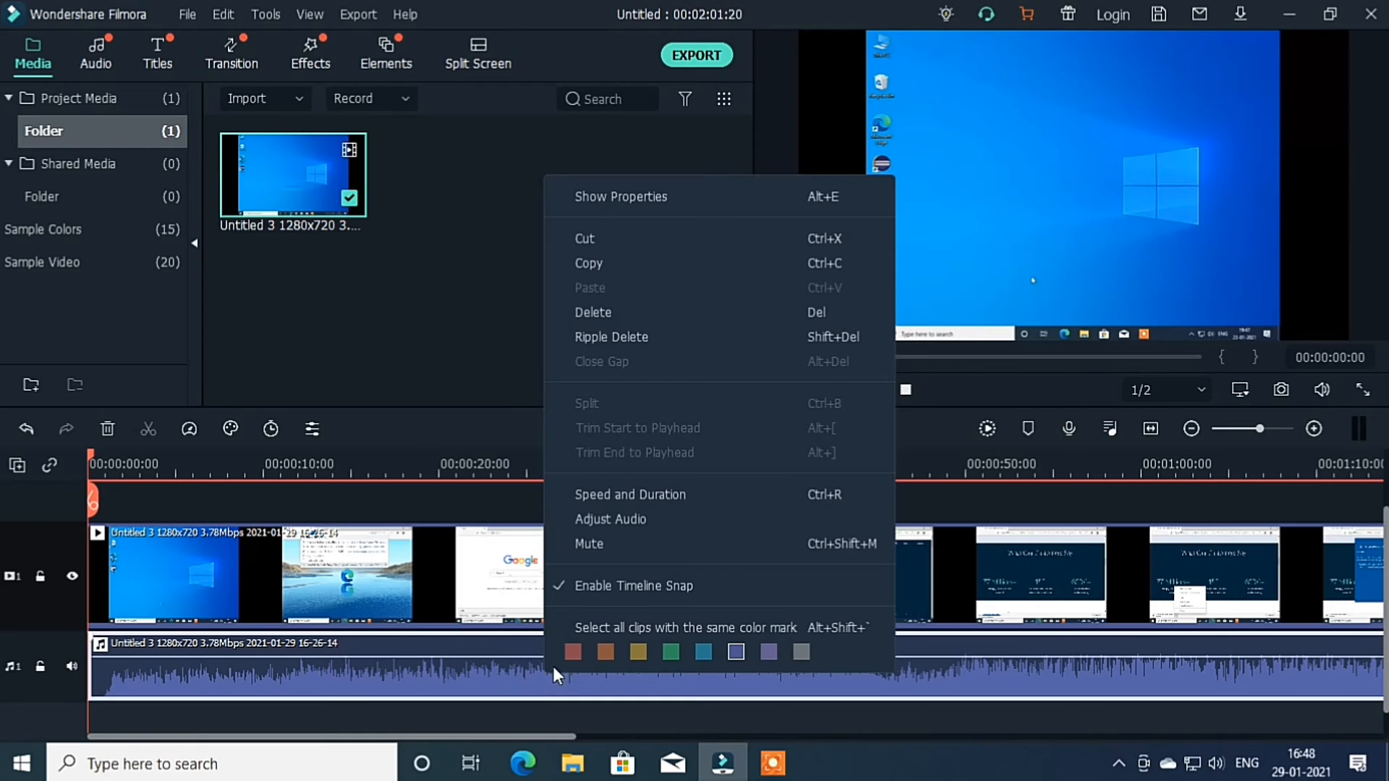
{"action": "left_click", "coordinate": [631, 308]}
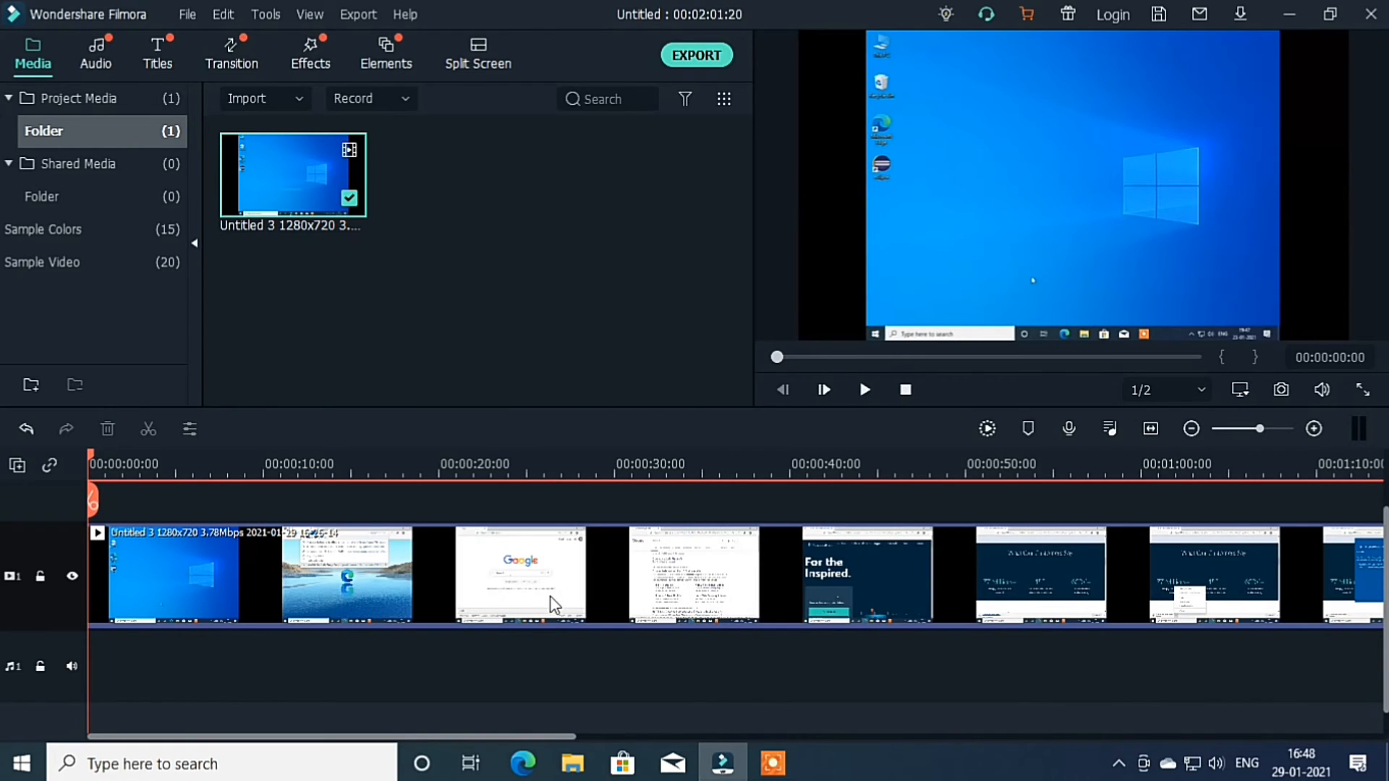
{"action": "left_click", "coordinate": [525, 365]}
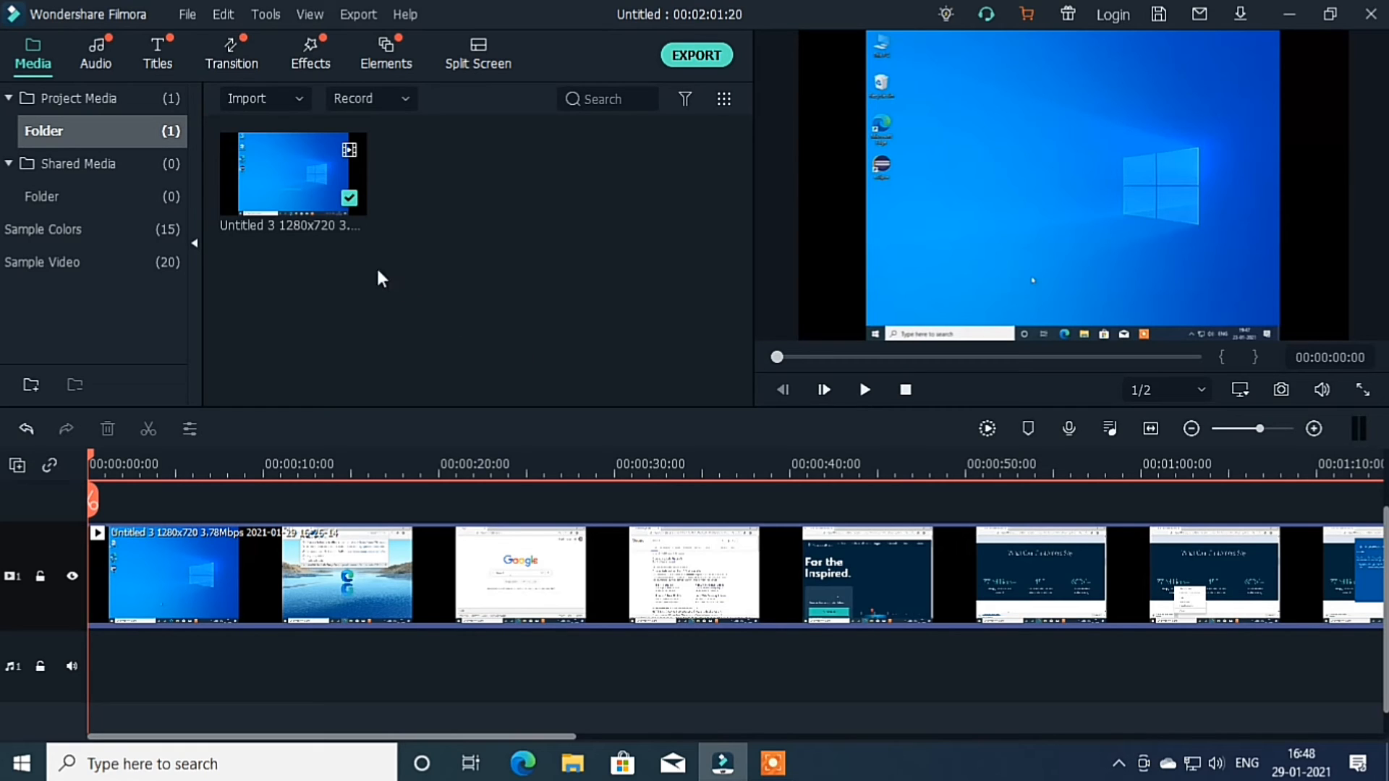
Import the Lost_Sky_-_Fearless_pt.II MP3 from the Downloads folder into the project media
{"action": "left_click", "coordinate": [296, 97]}
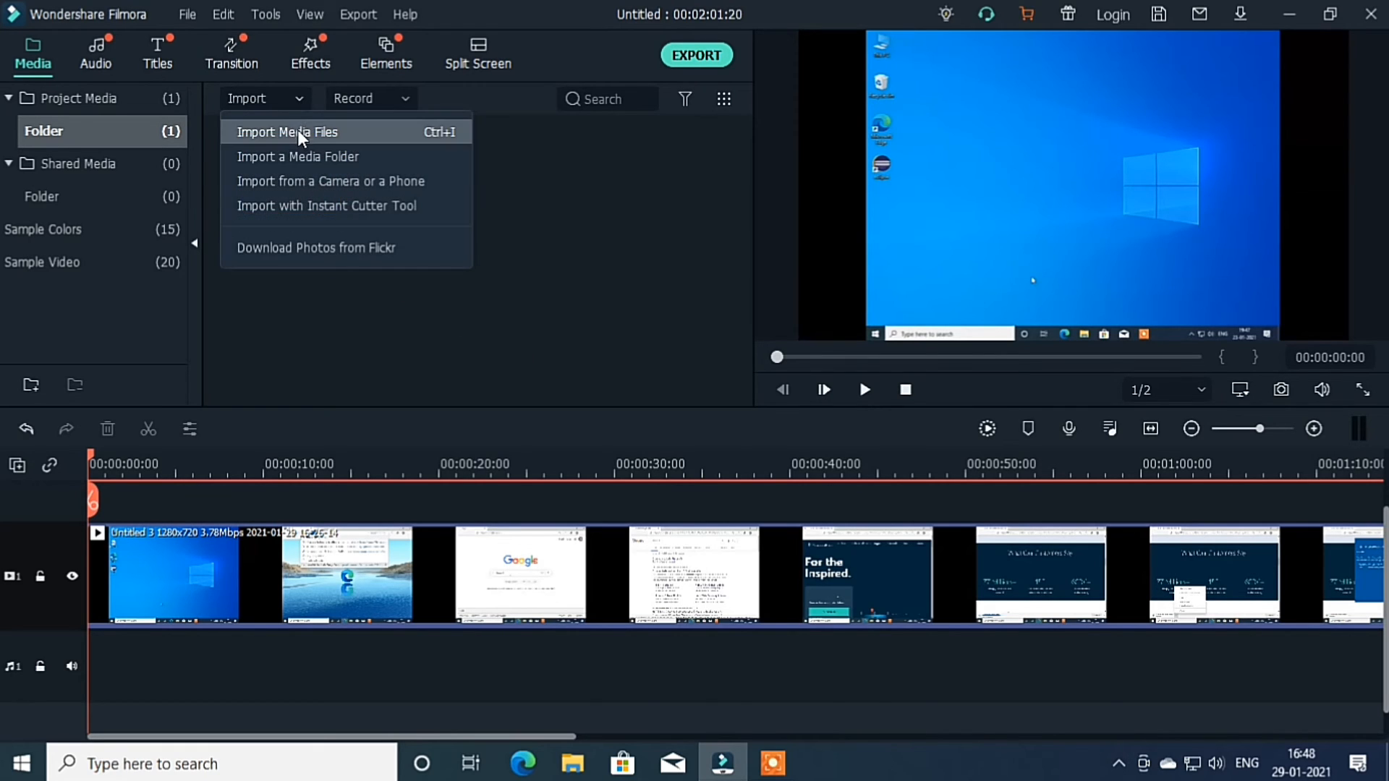
{"action": "left_click", "coordinate": [302, 132]}
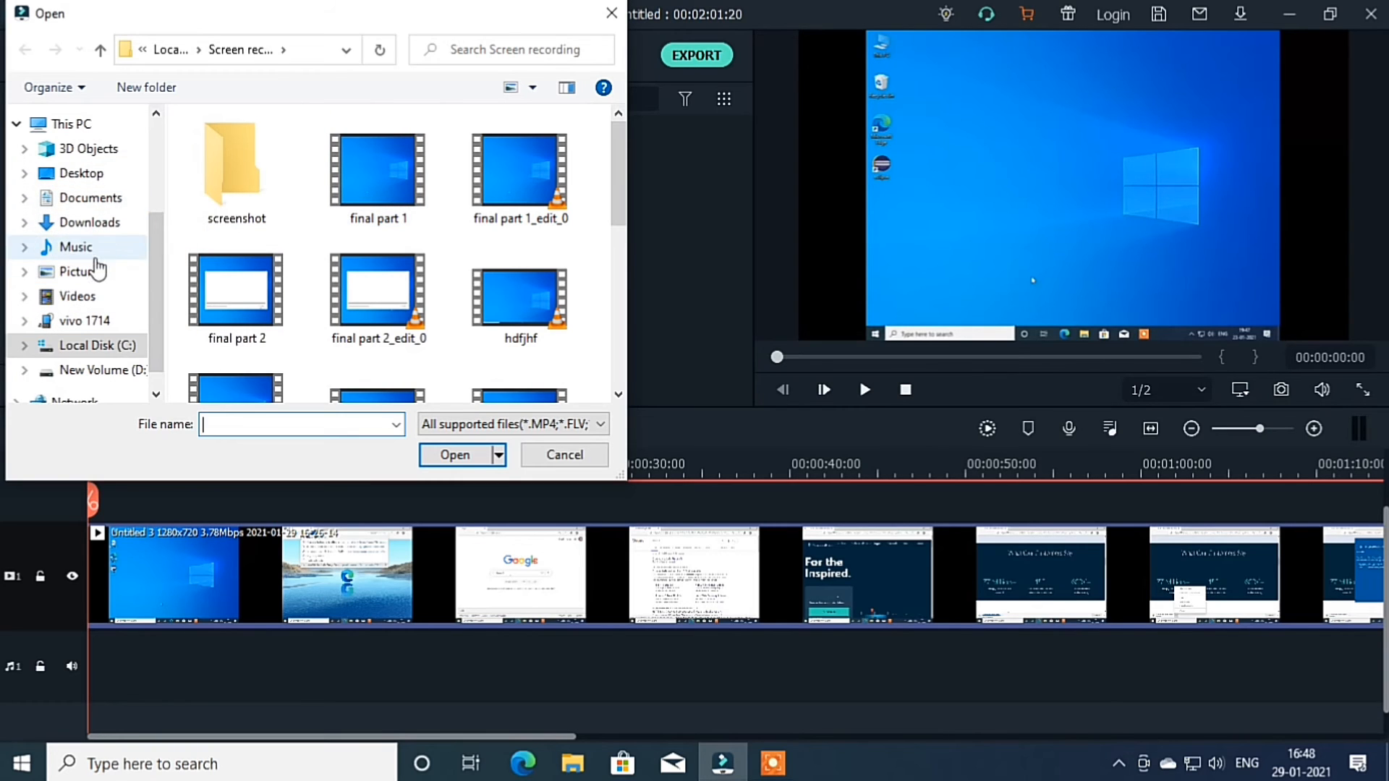
{"action": "left_click", "coordinate": [110, 224]}
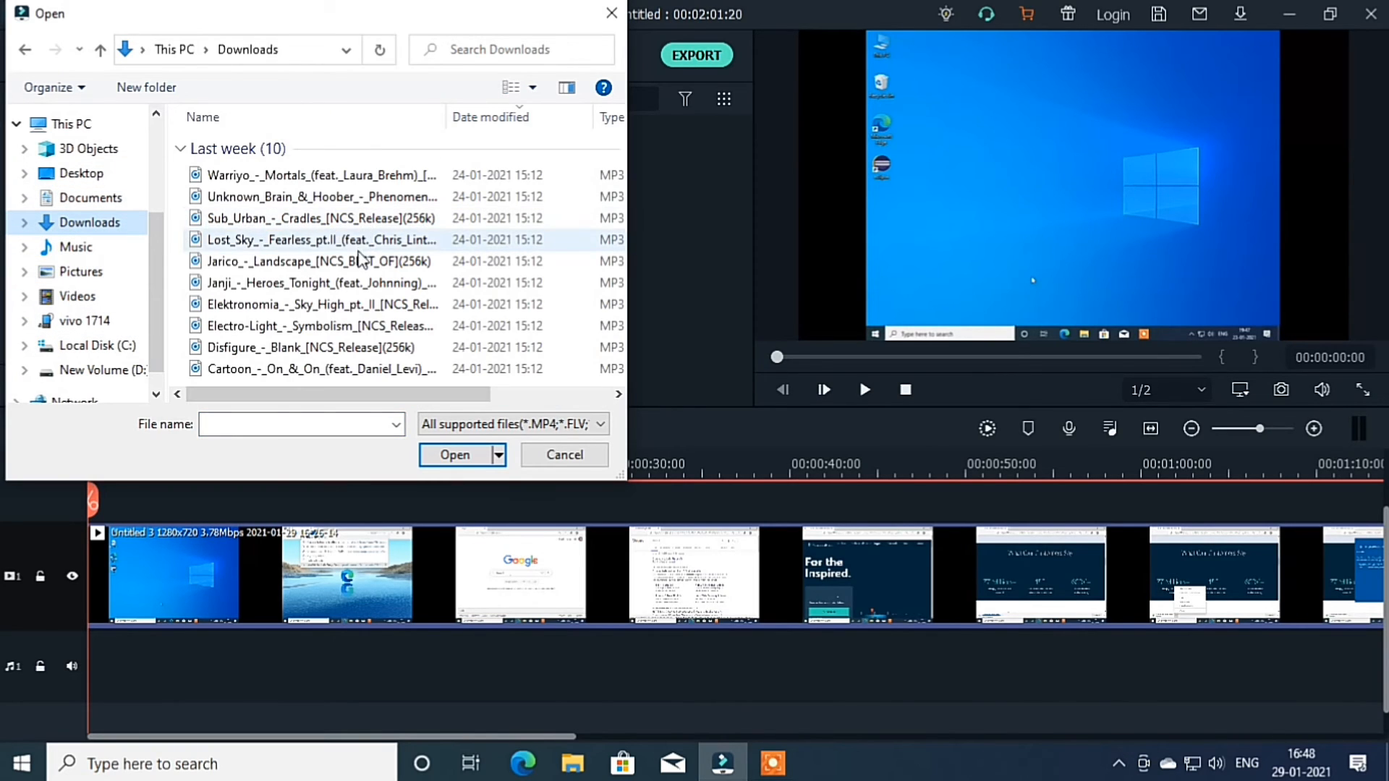
{"action": "left_click", "coordinate": [354, 246]}
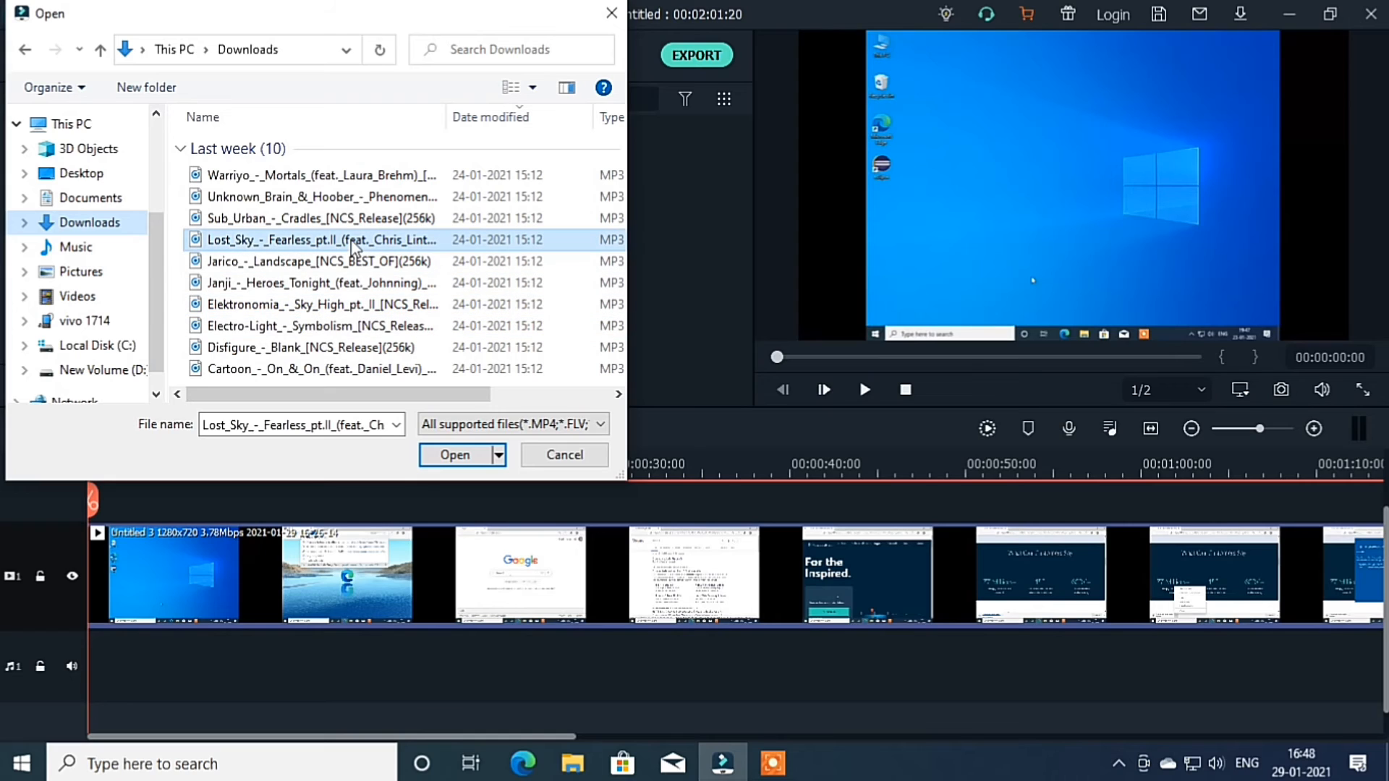
{"action": "left_click", "coordinate": [447, 455]}
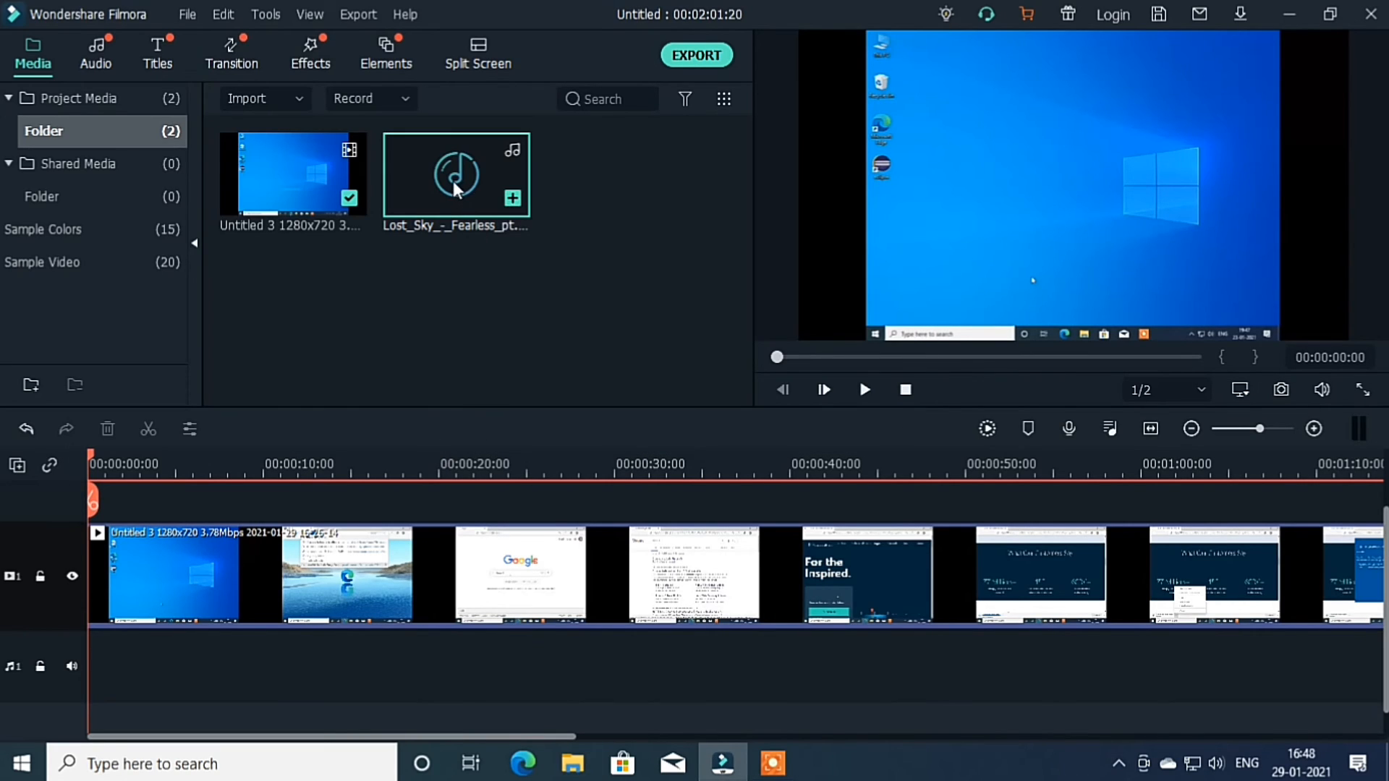
Place the imported Lost_Sky_-_Fearless_pt.II track at the start of audio track 1 and play about 20 seconds of the project
{"action": "left_click_drag", "start_coordinate": [453, 181], "coordinate": [55, 684]}
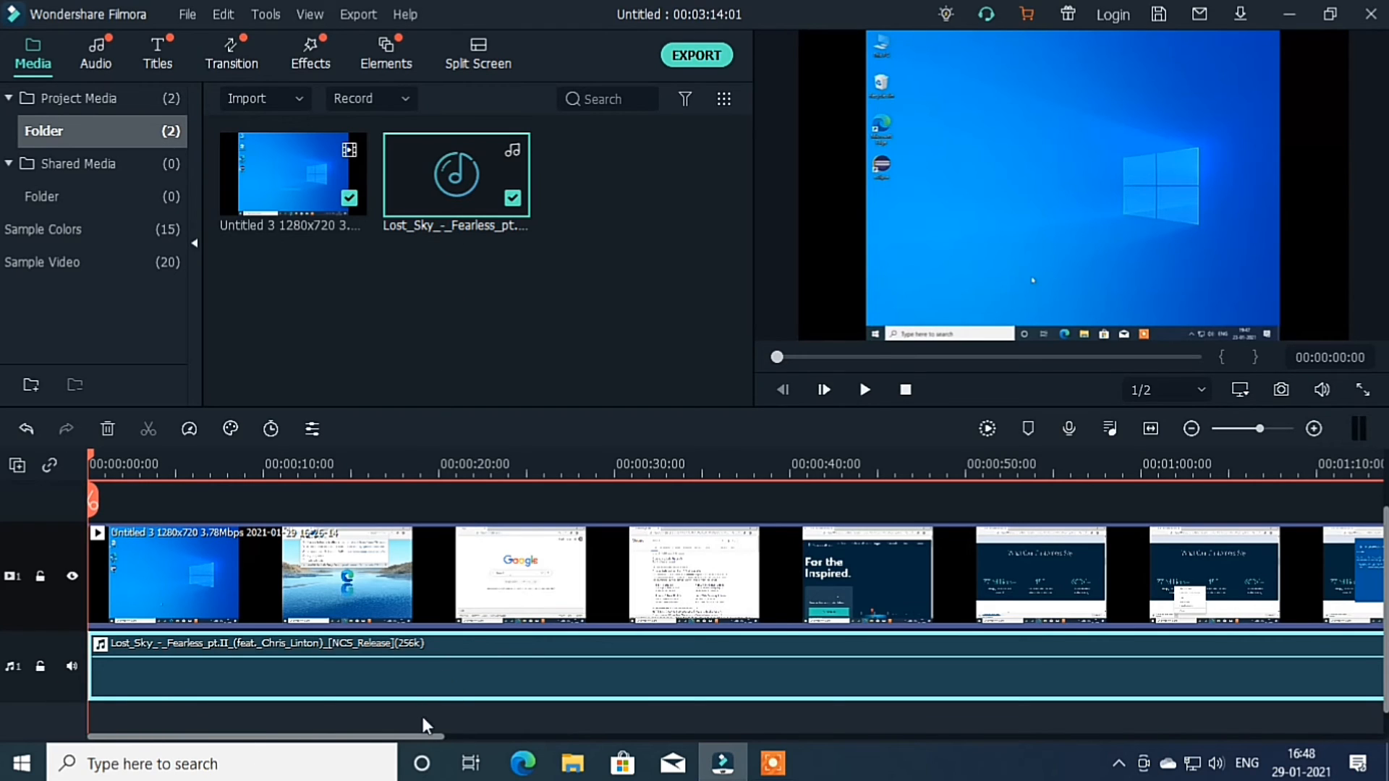
{"action": "left_click", "coordinate": [865, 391]}
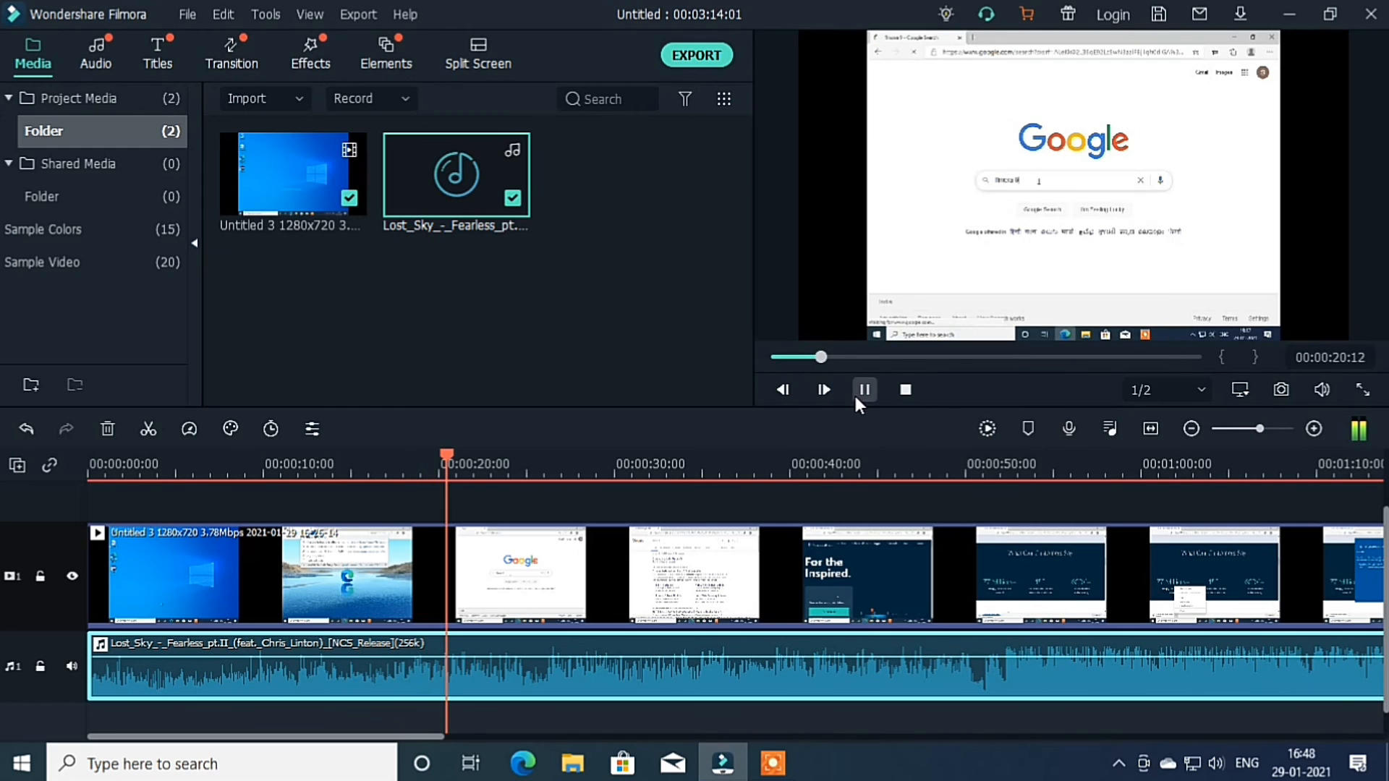
{"action": "left_click", "coordinate": [856, 395]}
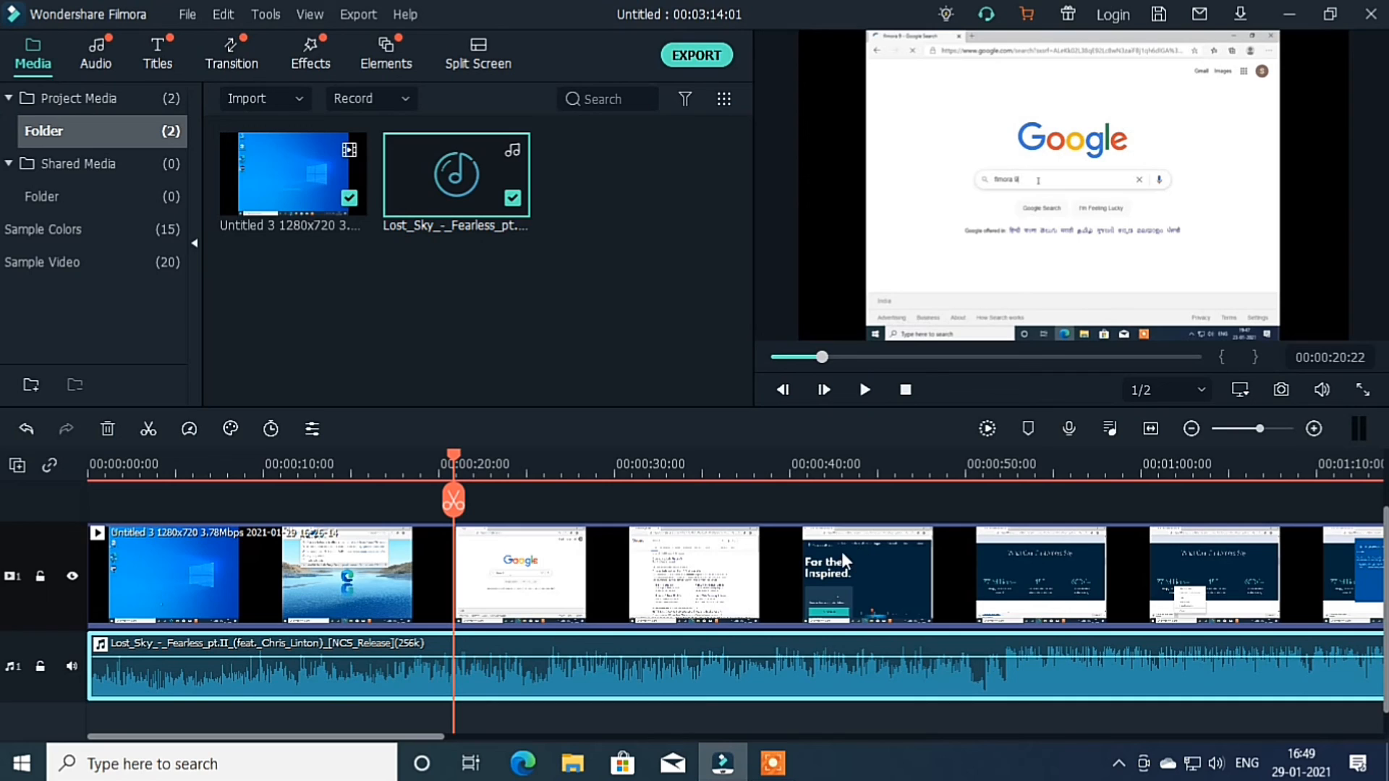
Close the video editor, dismissing the offer to export the video
{"action": "left_click", "coordinate": [1366, 16]}
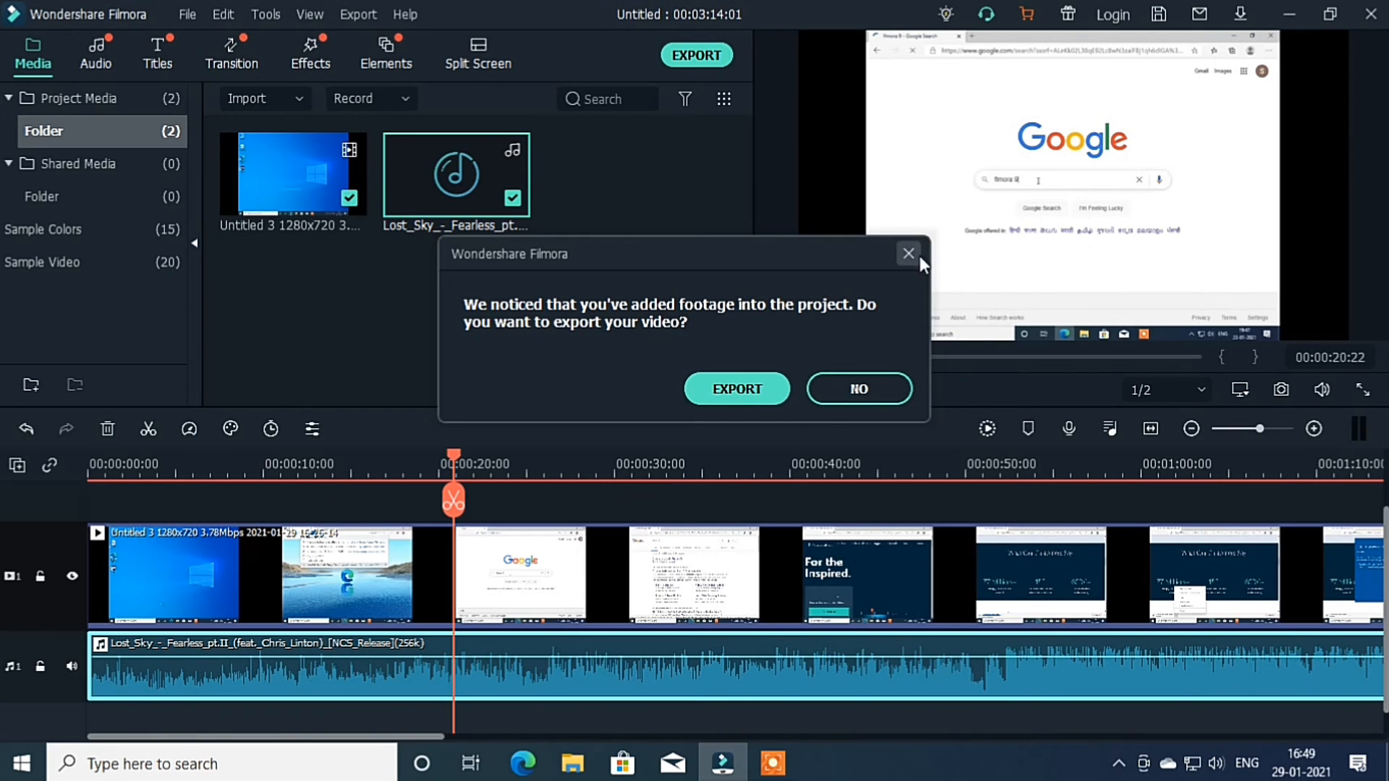
{"action": "left_click", "coordinate": [909, 253]}
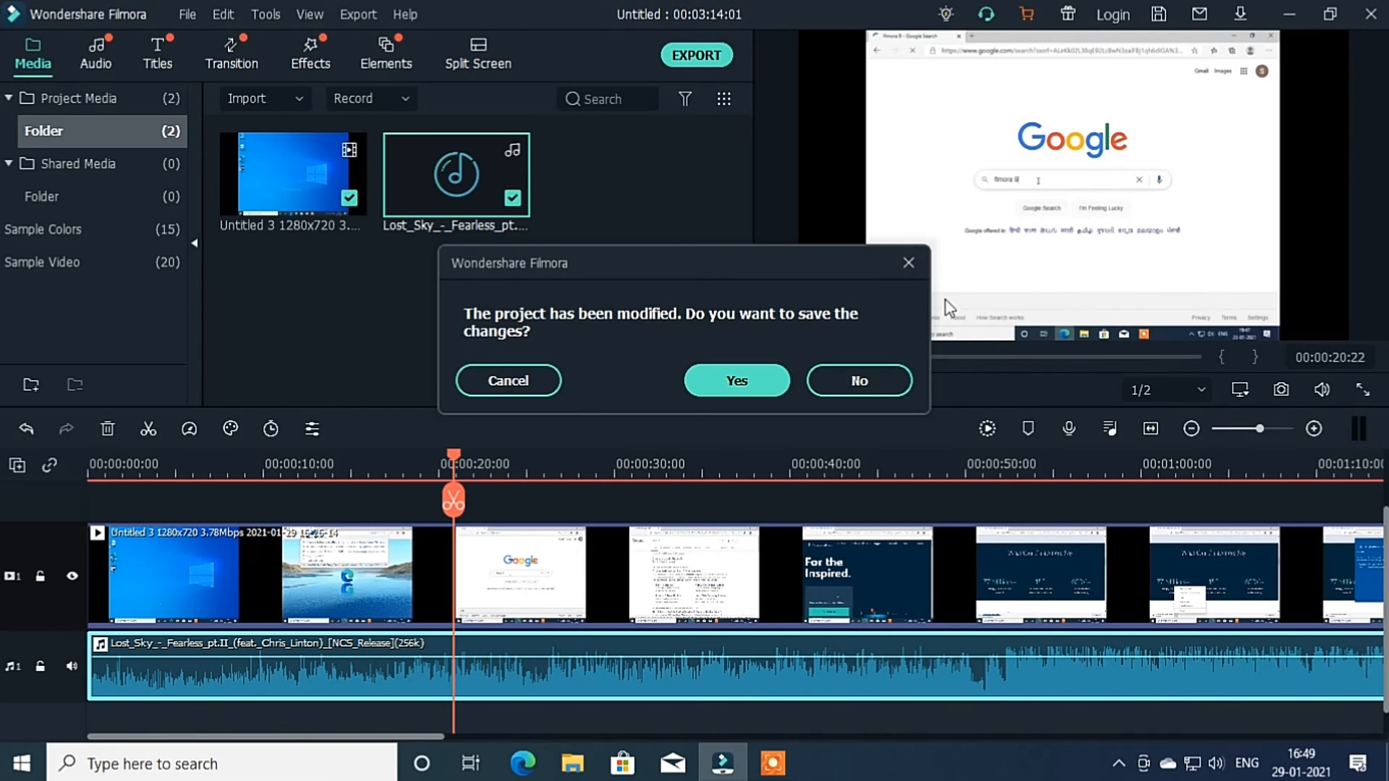